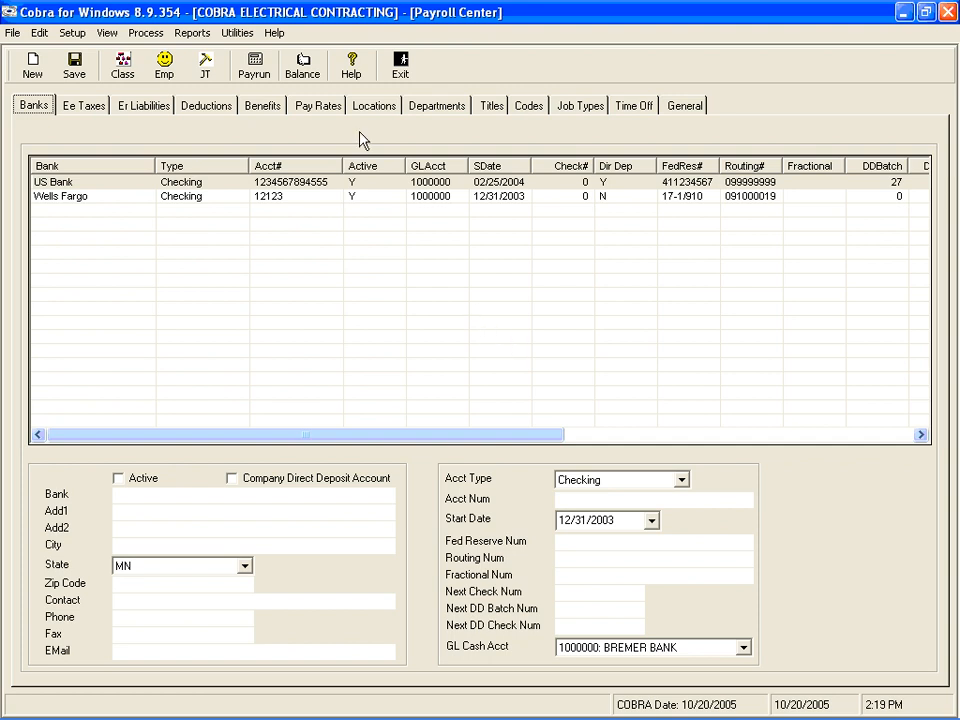
Step: Open the first listed employee's general information in Employee Setup, with Import Class Information enabled
click(165, 70)
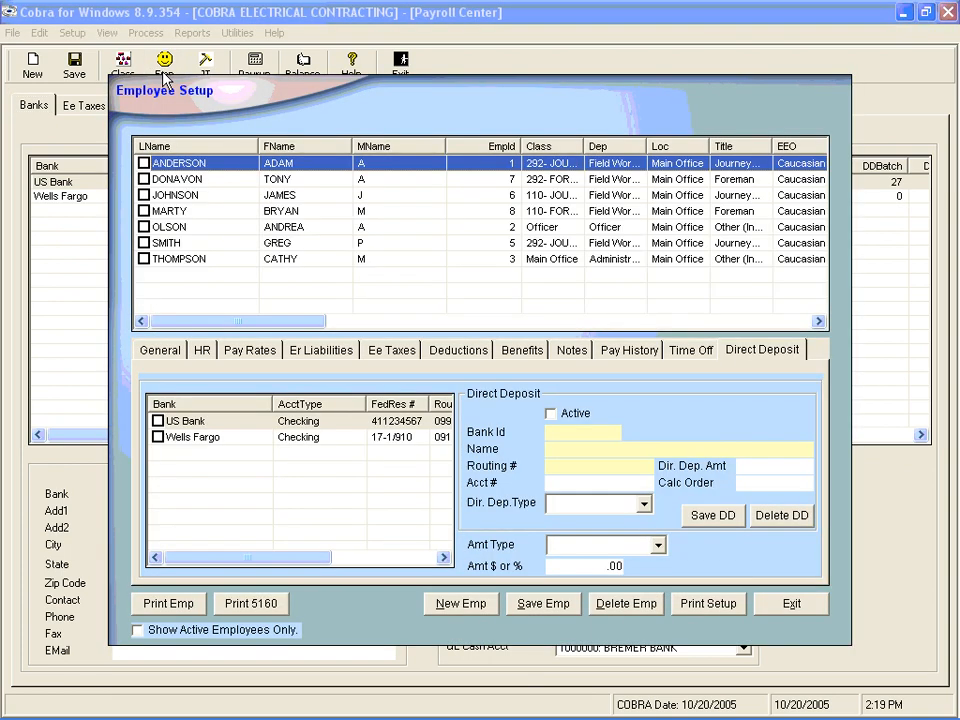
click(163, 351)
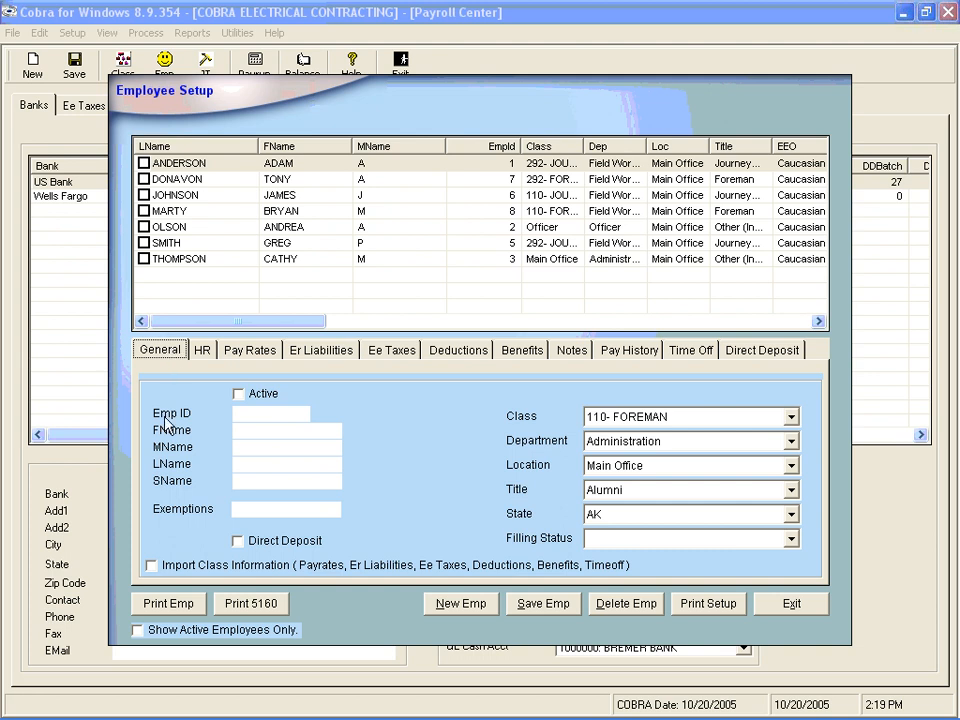
click(152, 566)
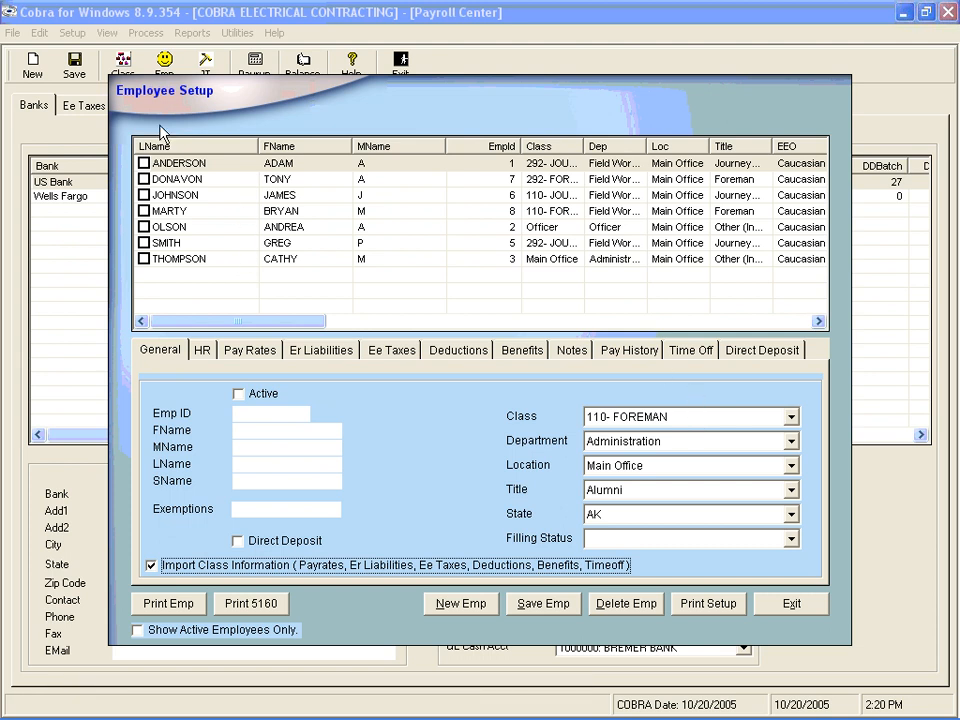
click(207, 168)
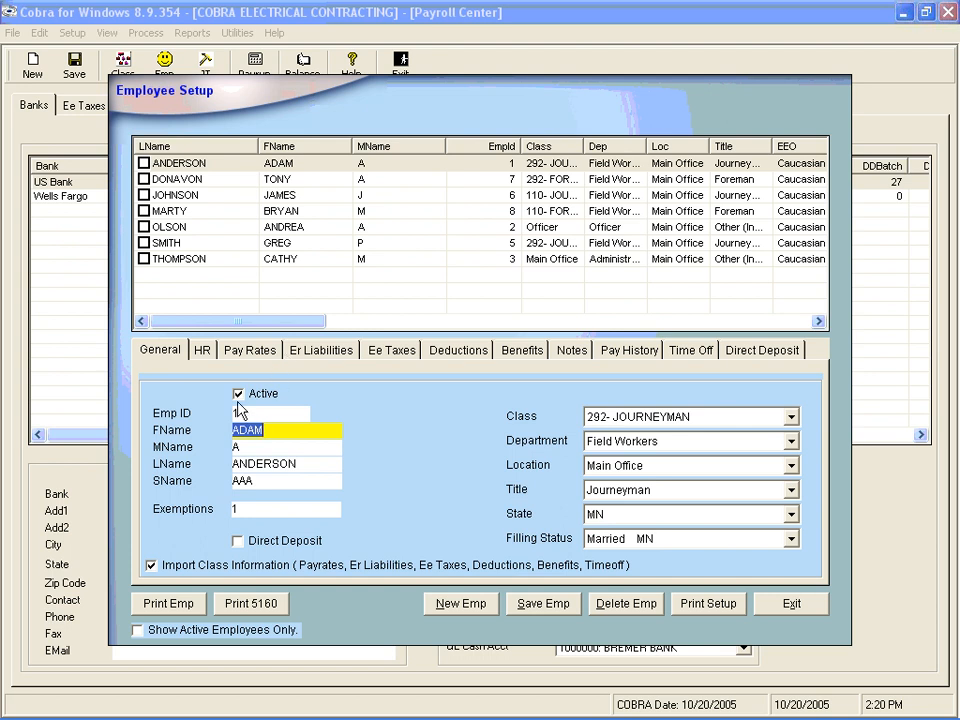
Step: Review the employee's name, exemptions and Direct Deposit fields in the general information
key(Tab)
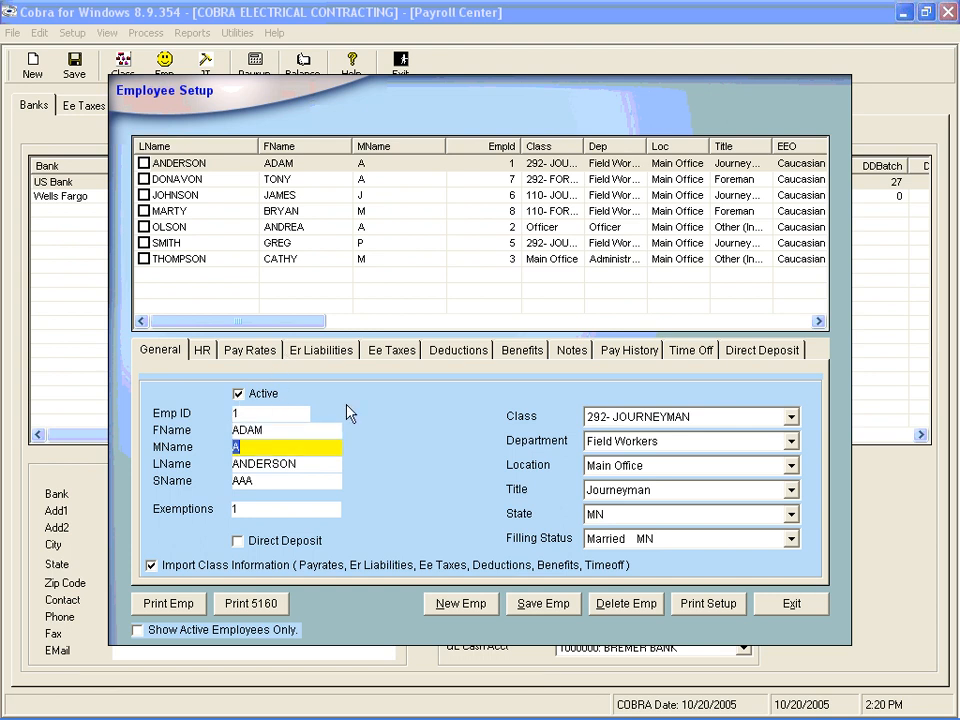
key(Tab)
key(Tab)
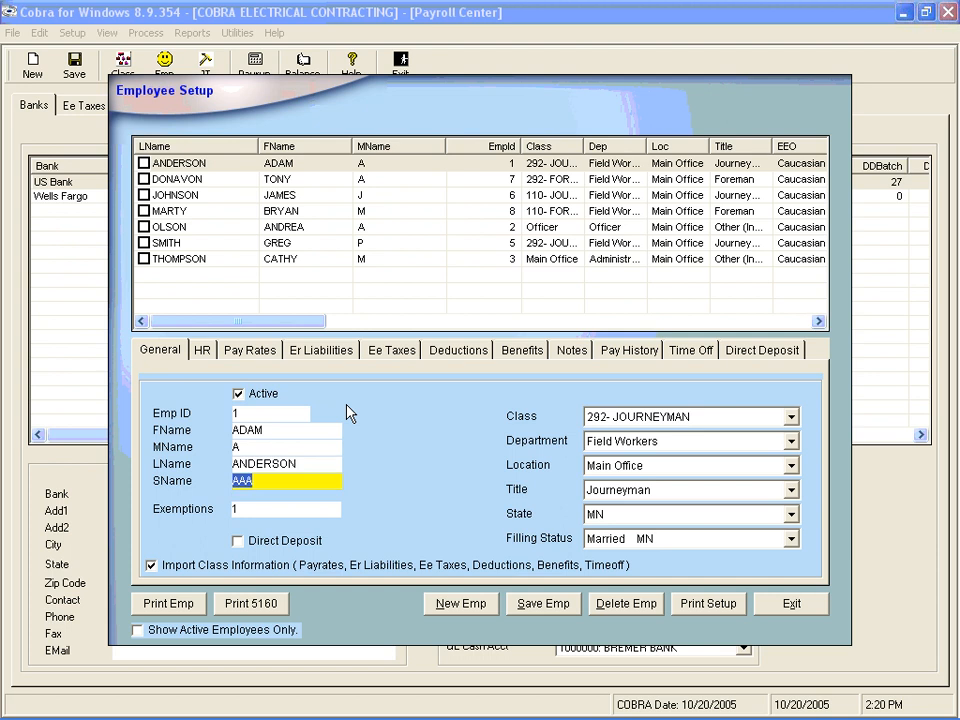
key(Tab)
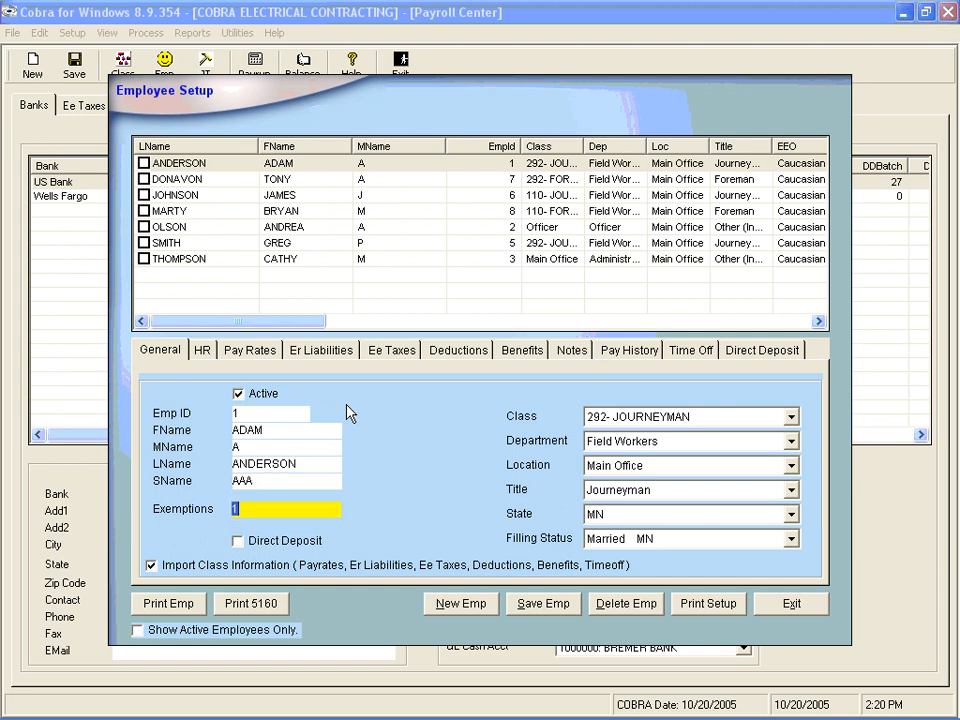
key(Tab)
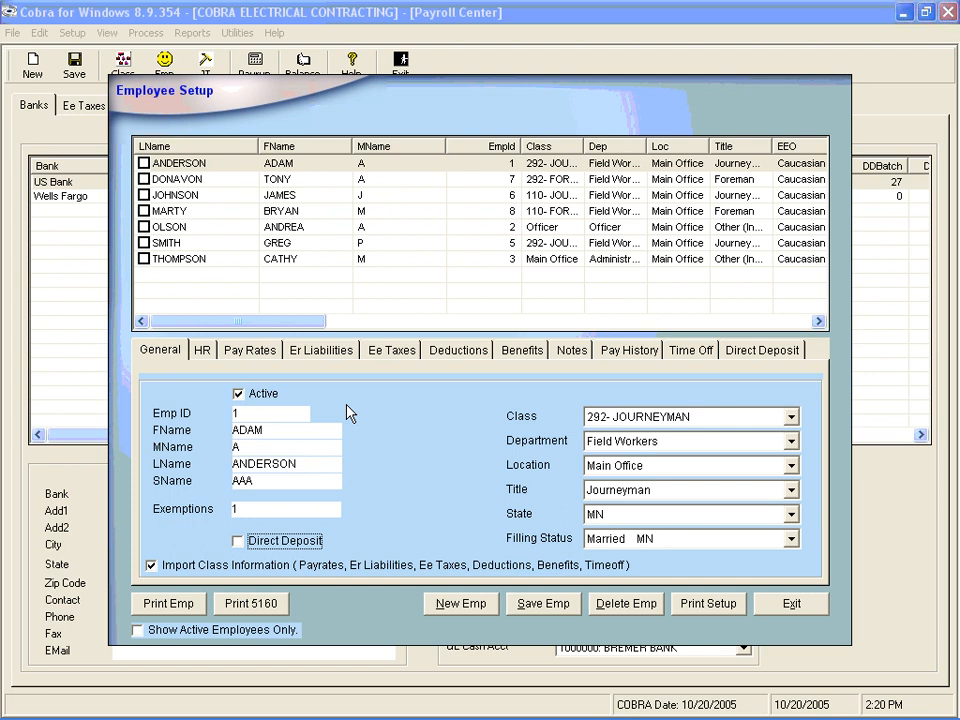
key(Tab)
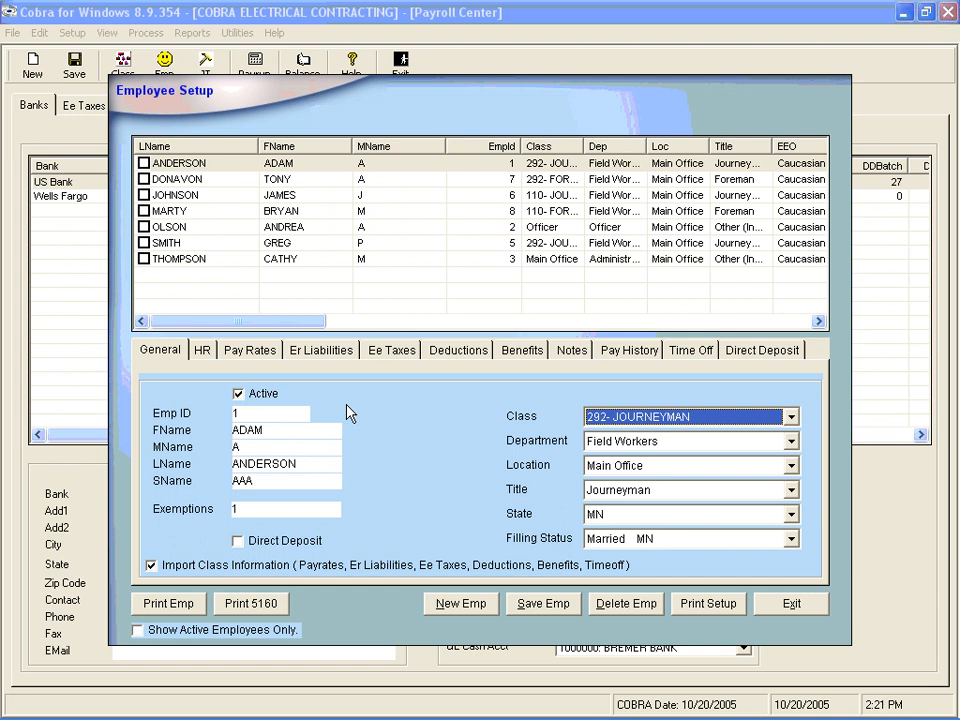
Step: Examine the available Class, Department, Location and Title options for the employee
click(791, 418)
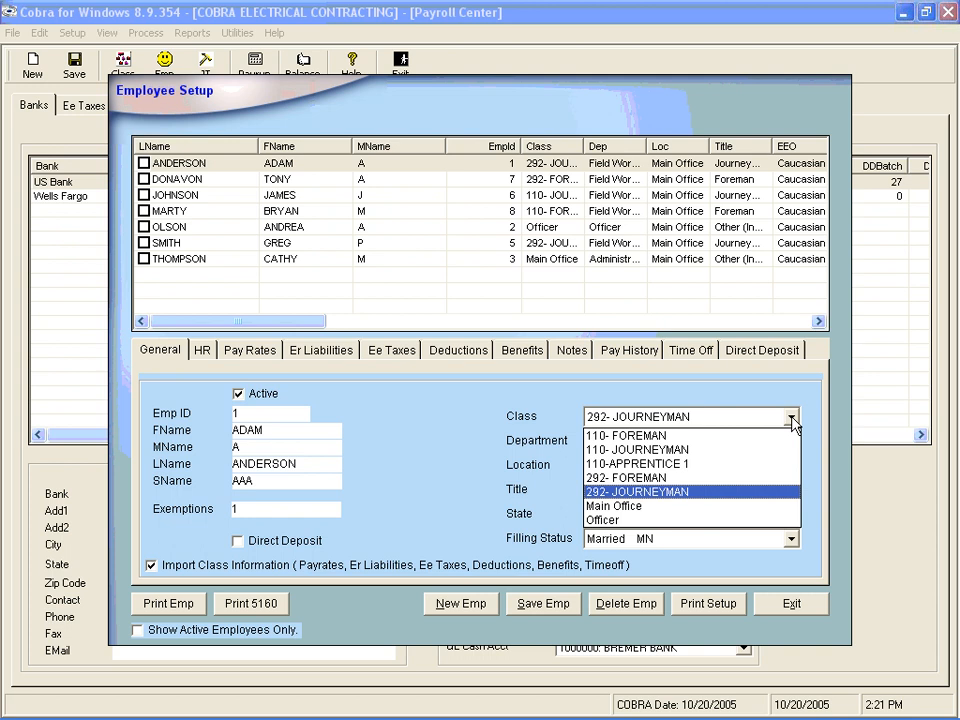
click(791, 418)
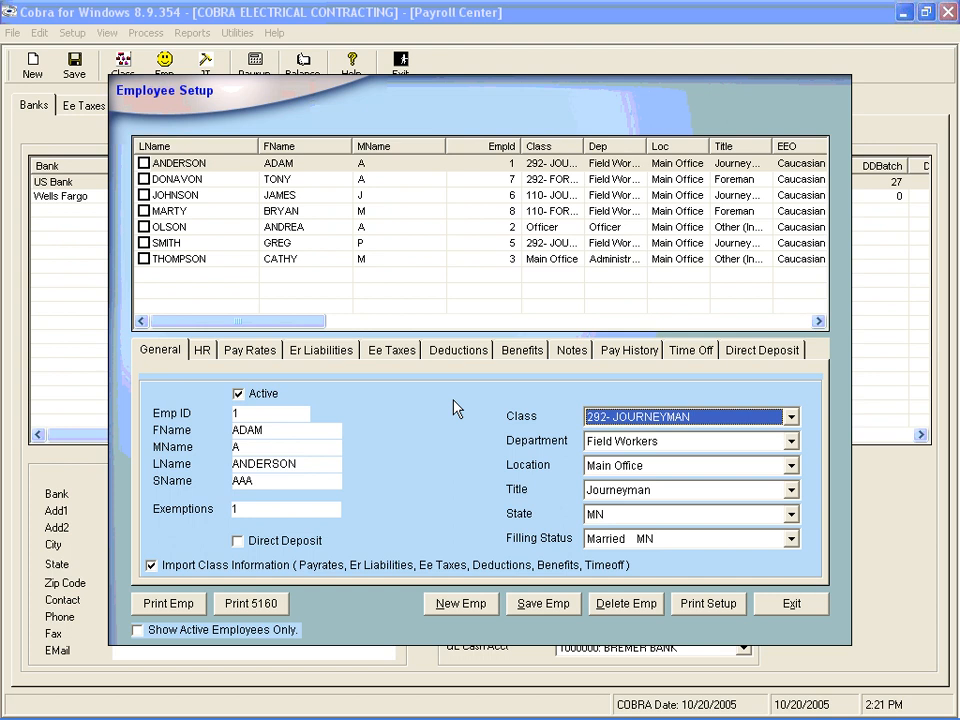
key(Tab)
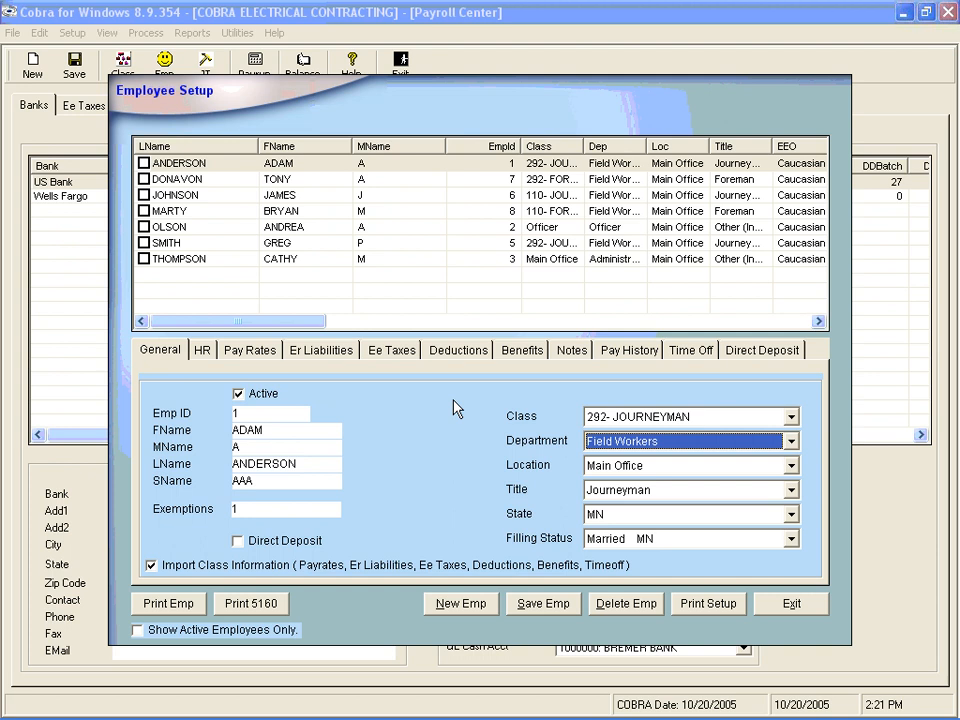
click(791, 443)
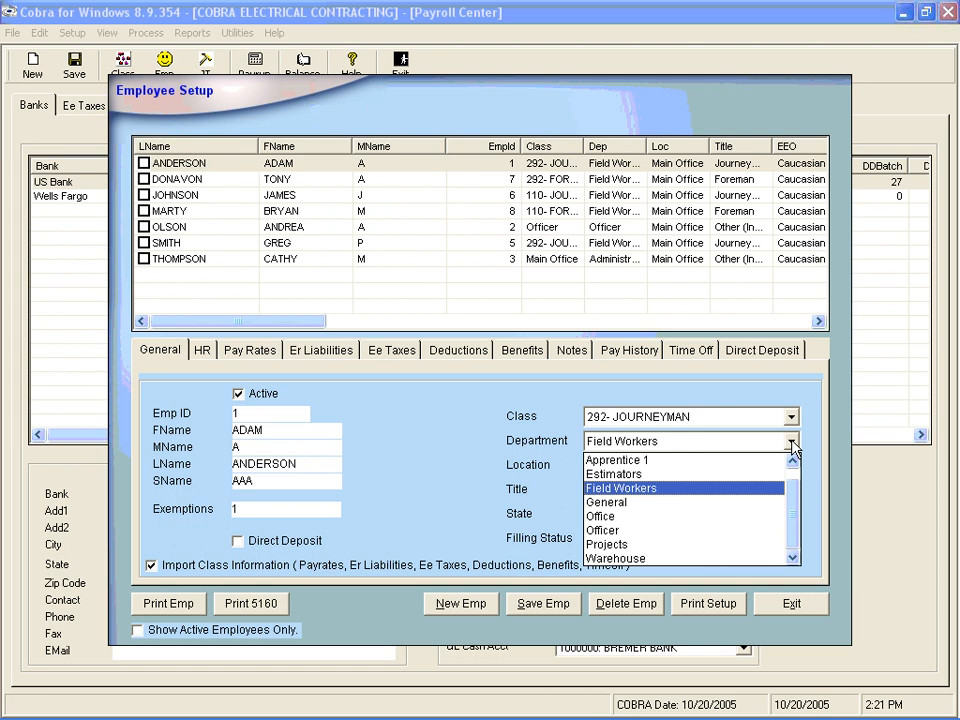
click(791, 445)
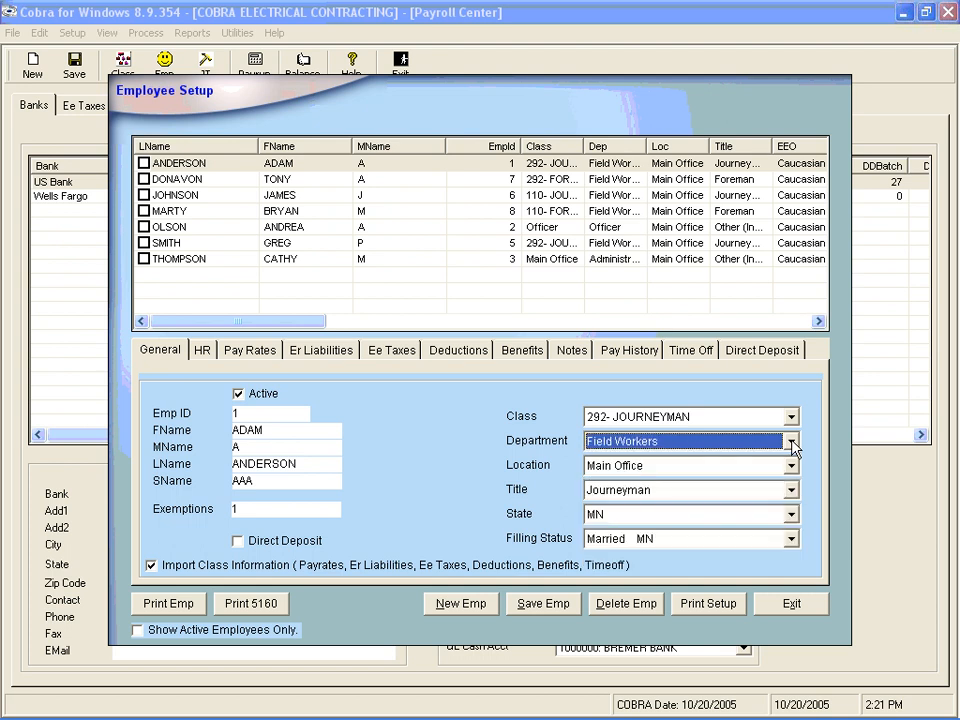
key(Tab)
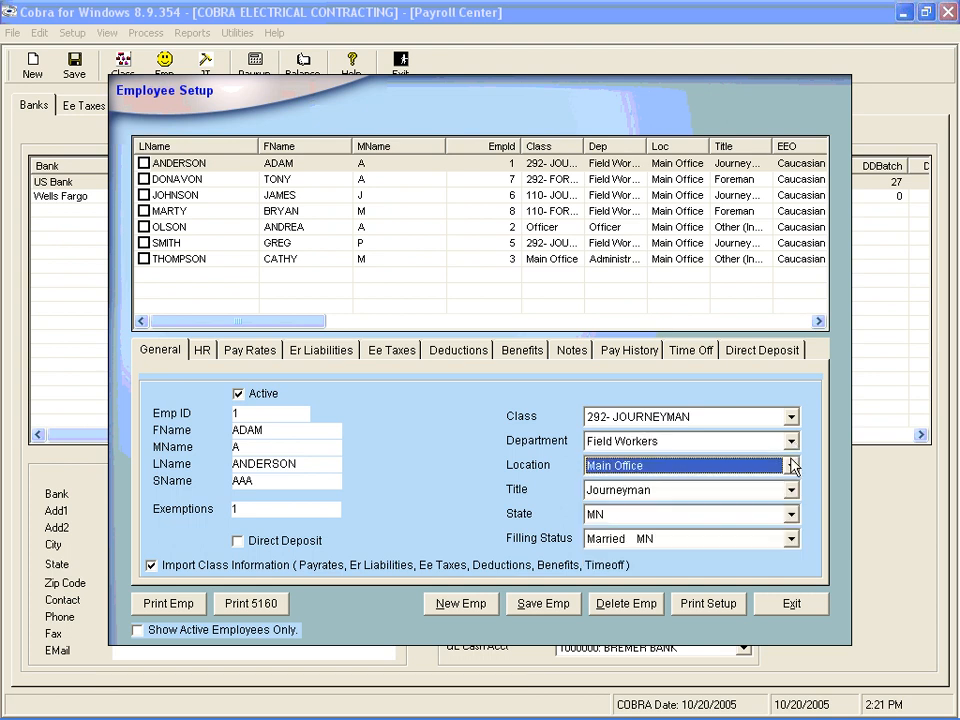
click(791, 466)
click(791, 468)
key(Tab)
click(791, 490)
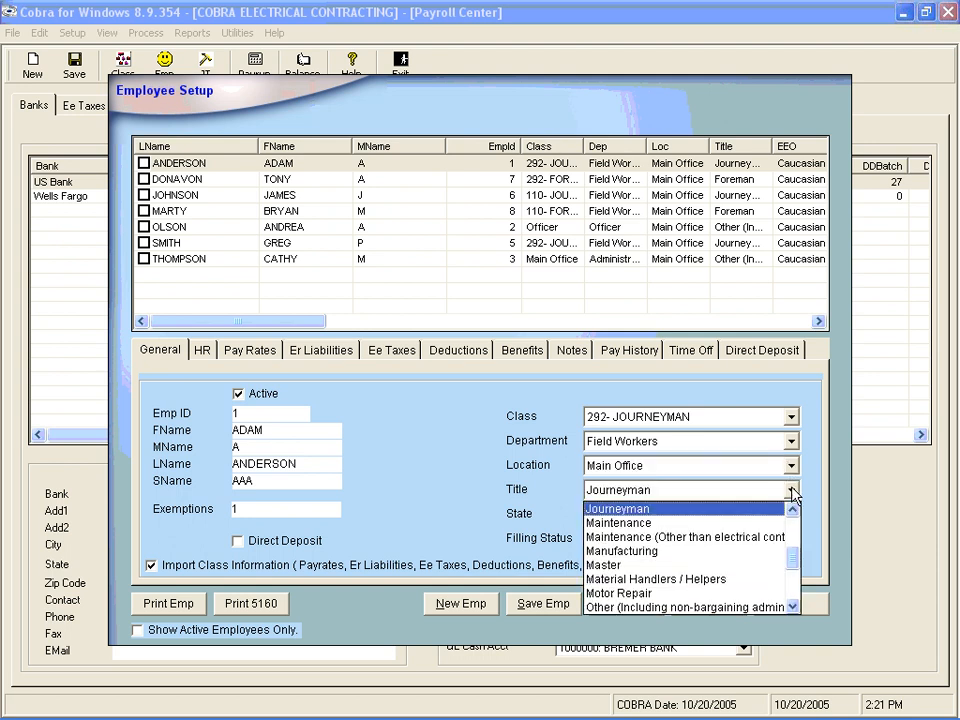
click(791, 491)
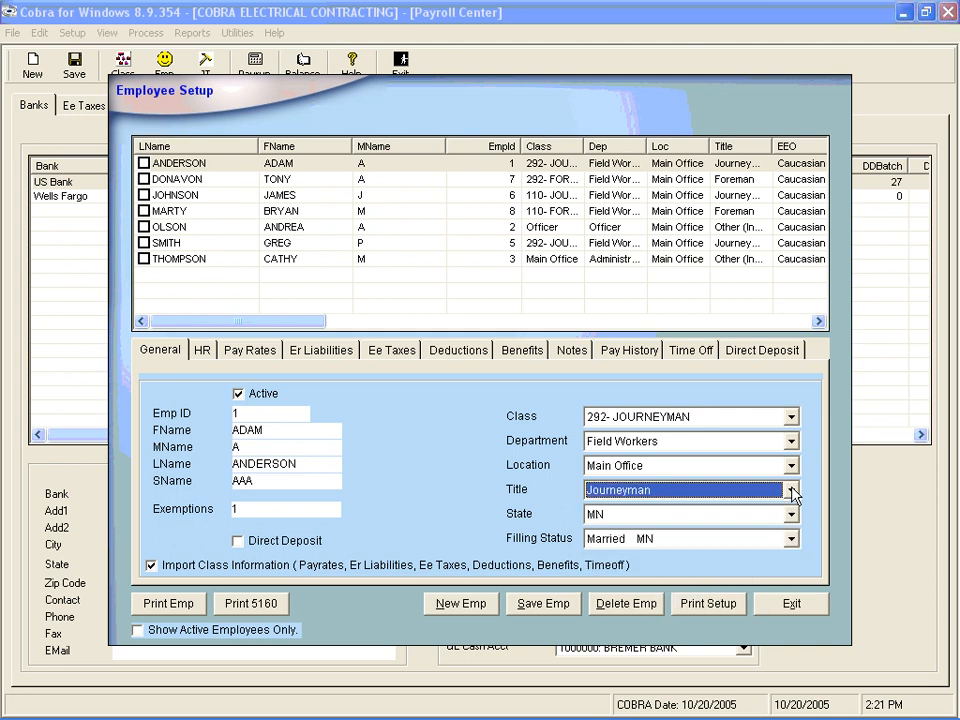
Step: Keep the employee's state as MN and set the filing status to Married MN
key(Tab)
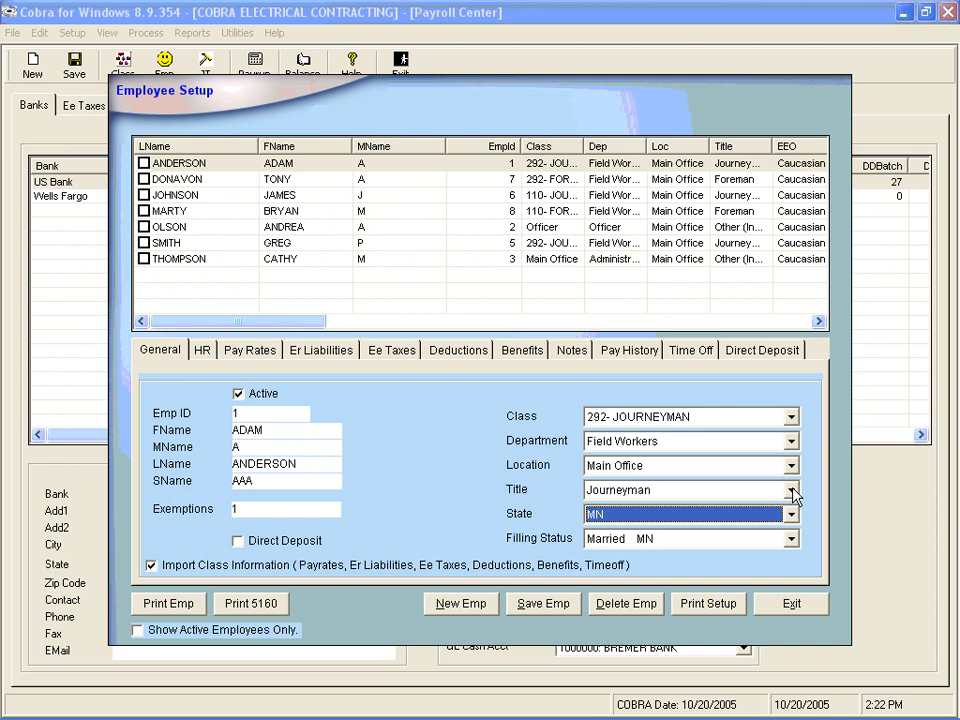
key(Tab)
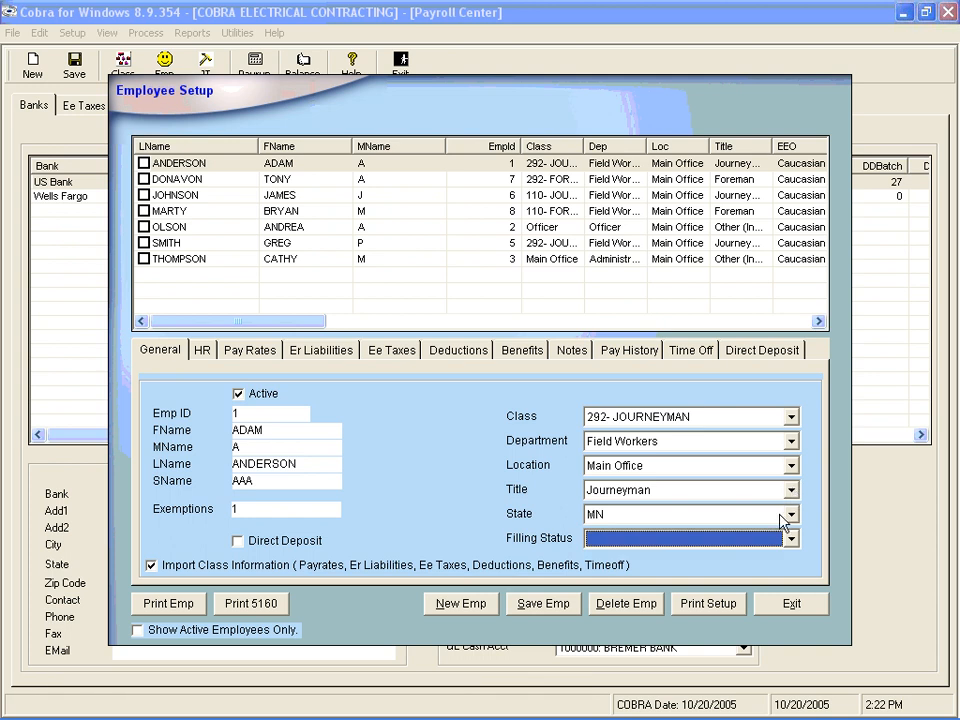
click(791, 539)
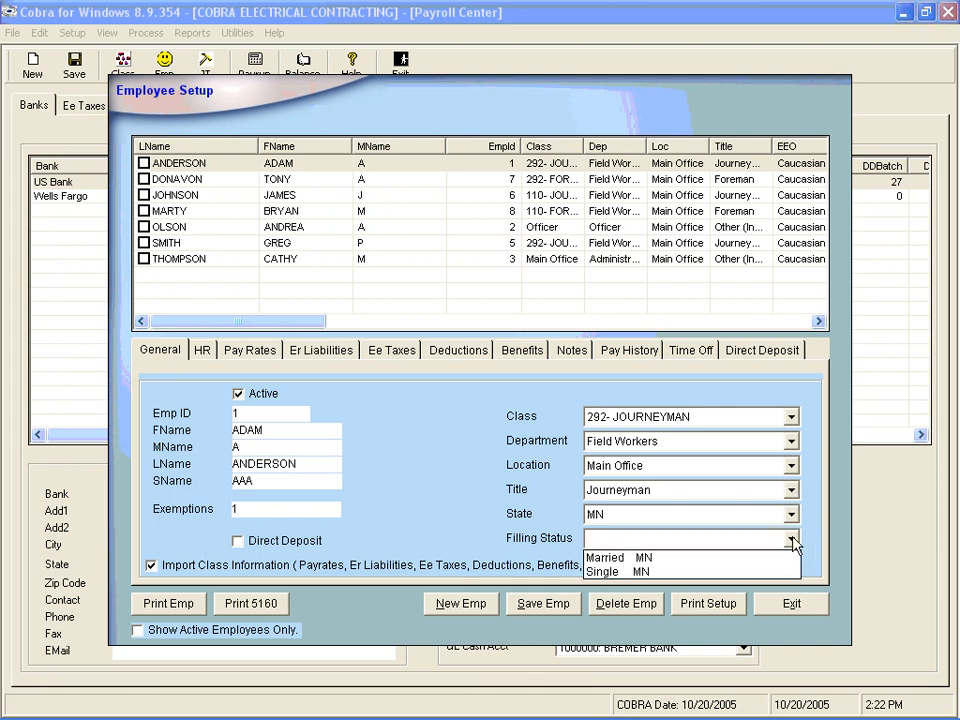
click(741, 559)
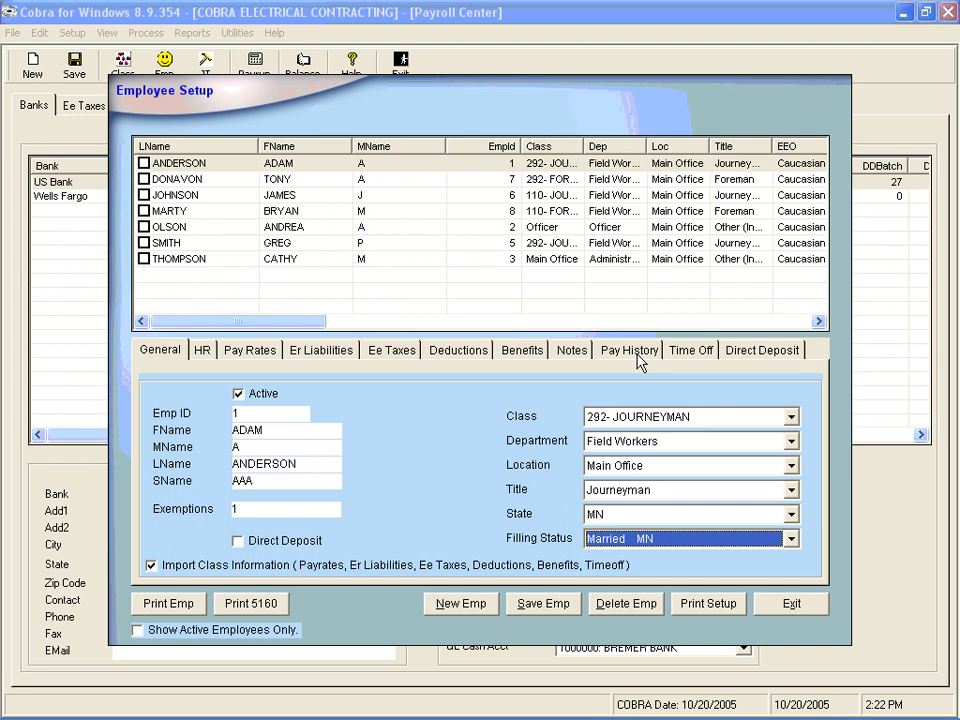
Step: Review the address, county, country, home phone and contact fields in the employee's HR information
key(Tab)
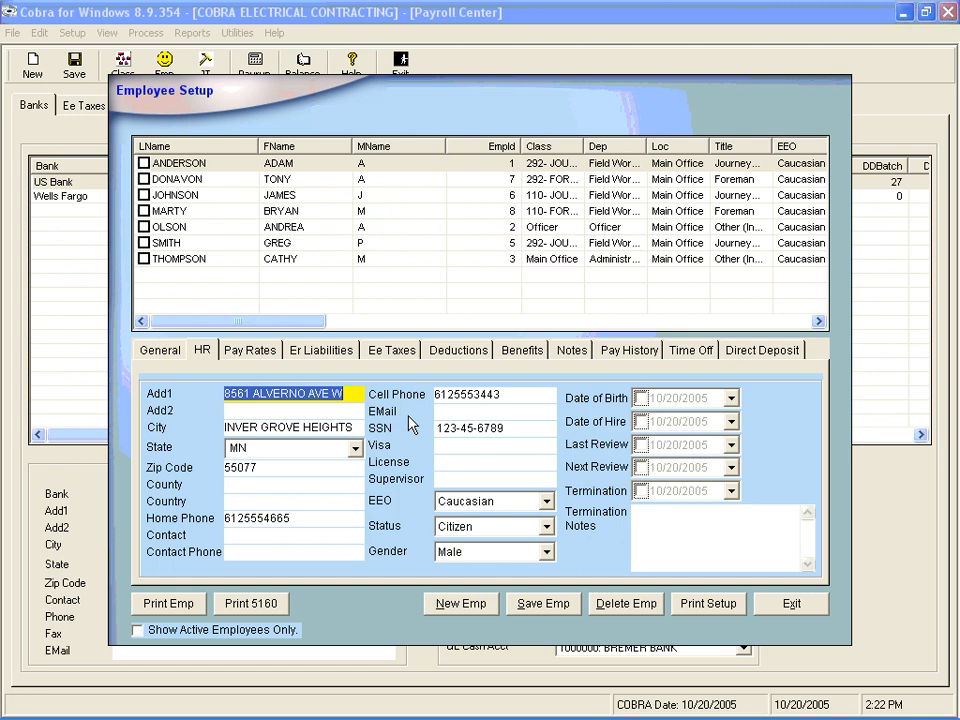
key(Tab)
key(Tab)
key(Tab)
key(Tab)
key(Tab)
key(Tab)
key(Tab)
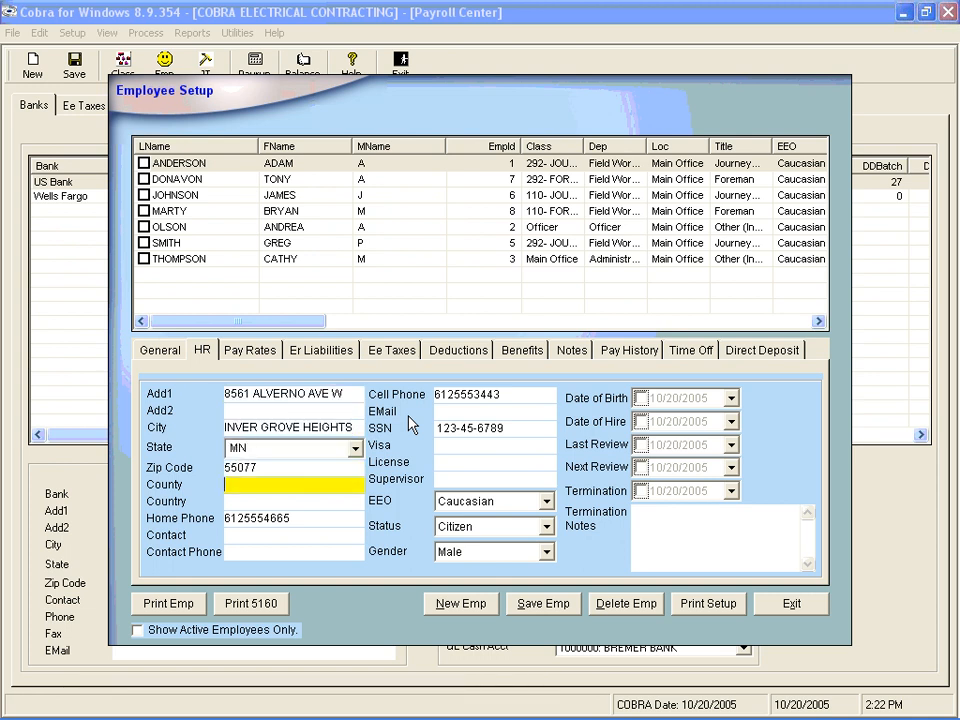
key(Tab)
key(Tab)
key(Tab)
Step: Review the employee's cell phone, e-mail, SSN, visa, license and supervisor fields
key(Tab)
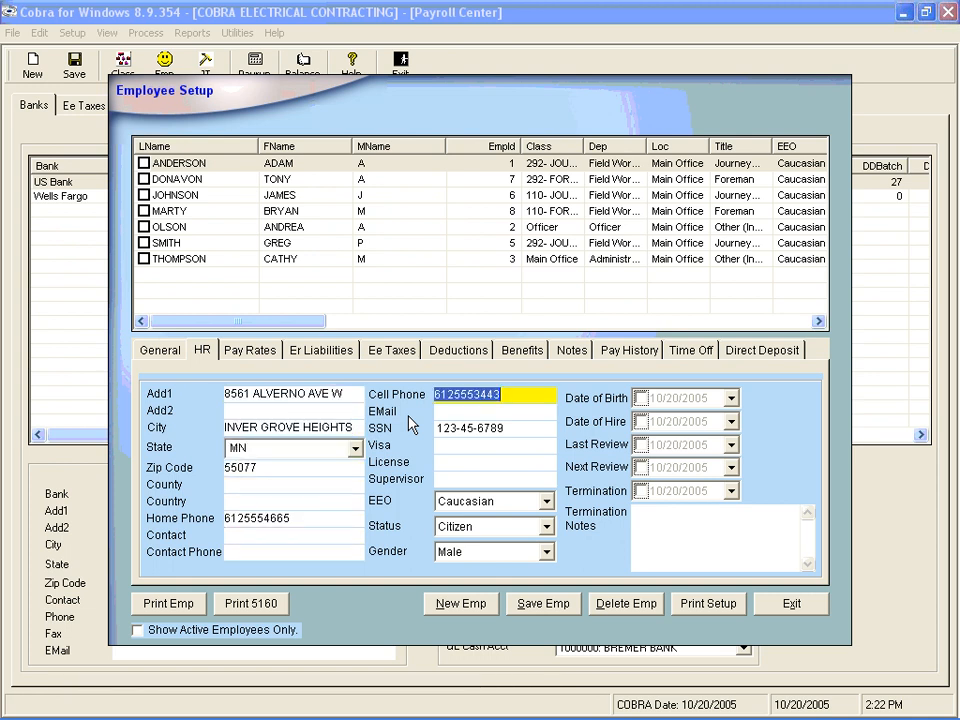
key(Tab)
key(Tab)
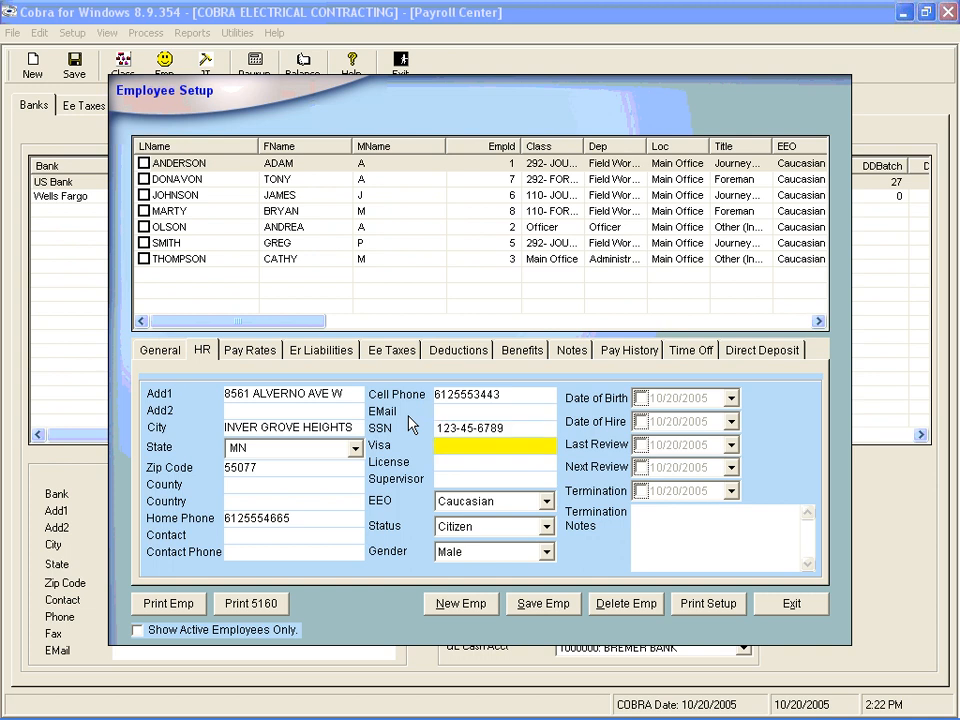
key(Tab)
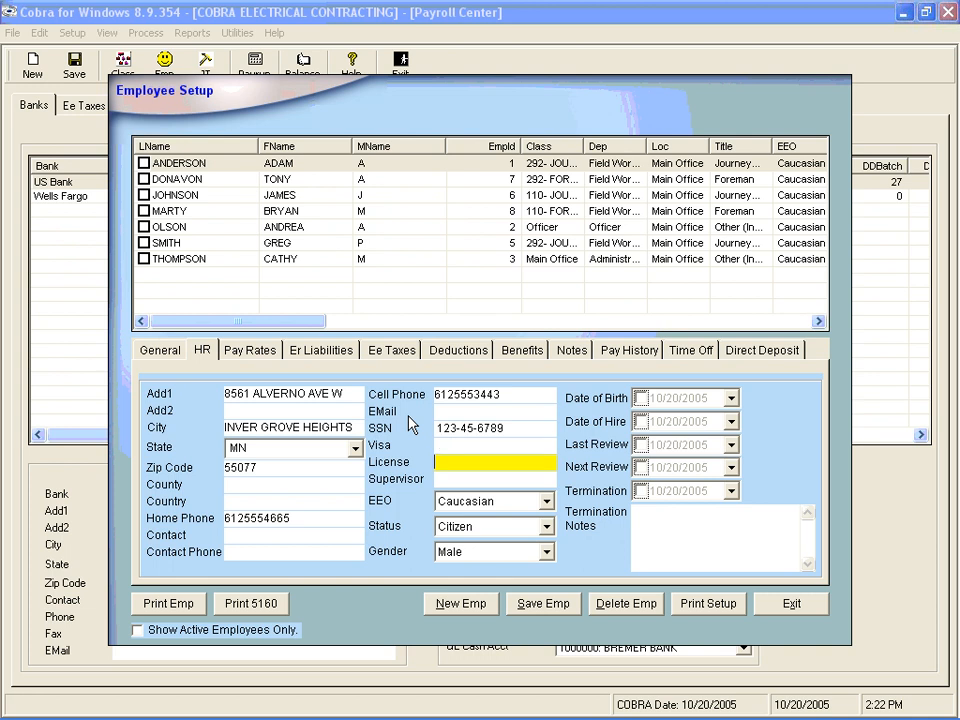
key(Tab)
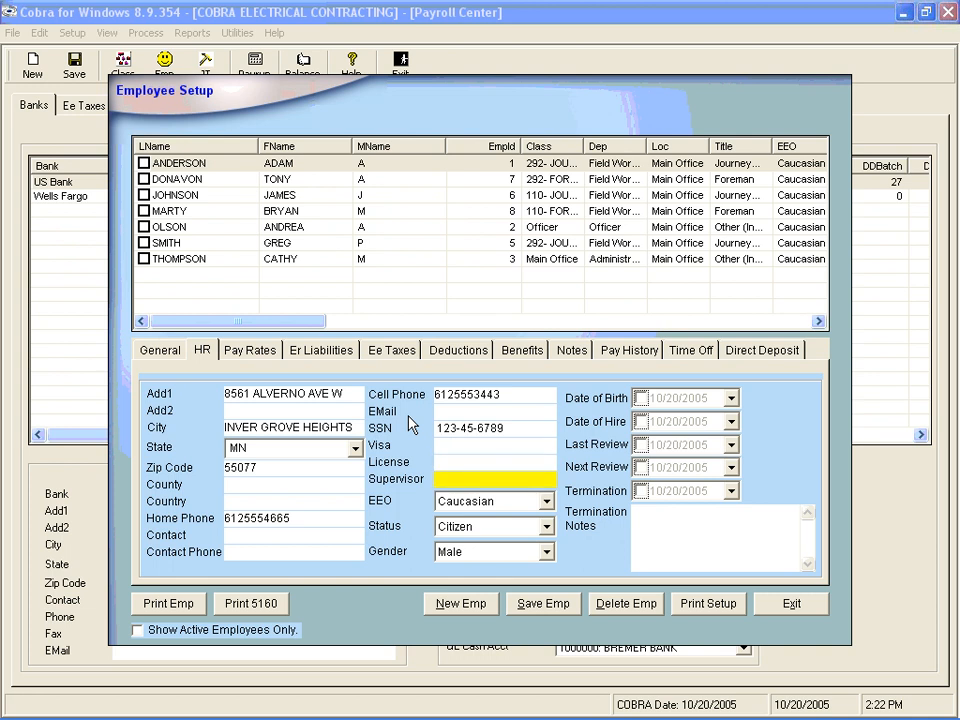
Step: Set the employee's EEO category to Caucasian and review the available citizenship status options
click(547, 502)
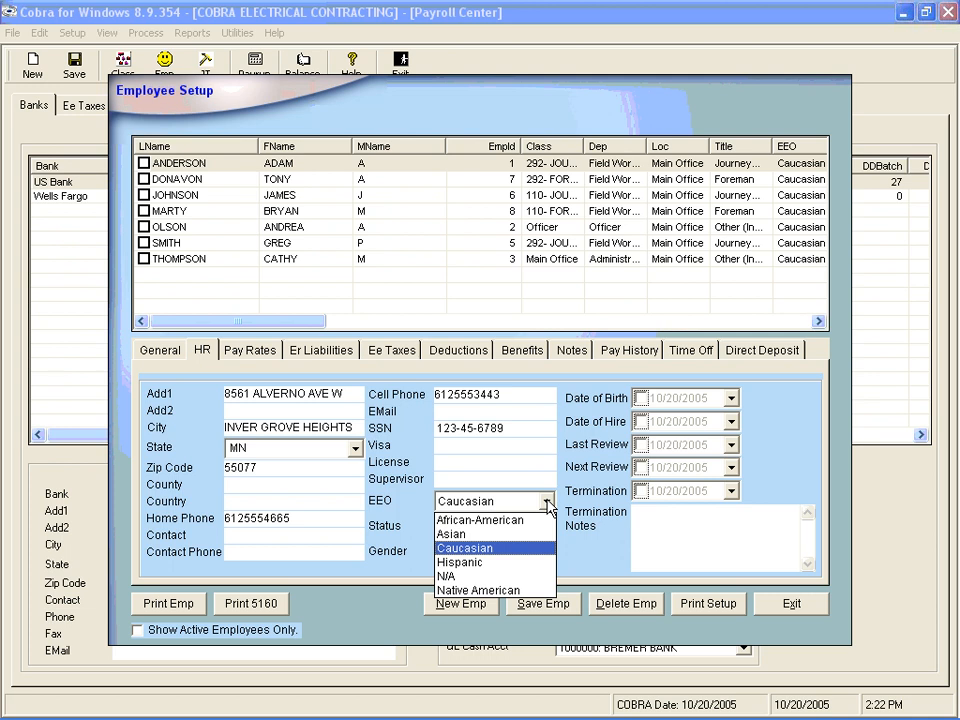
click(540, 548)
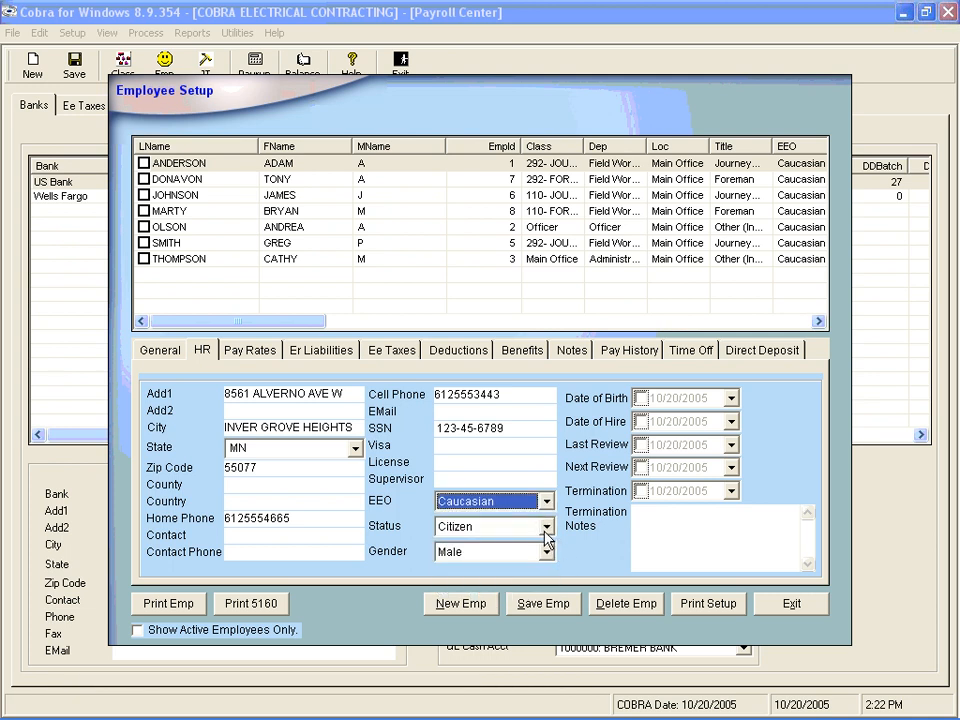
click(545, 532)
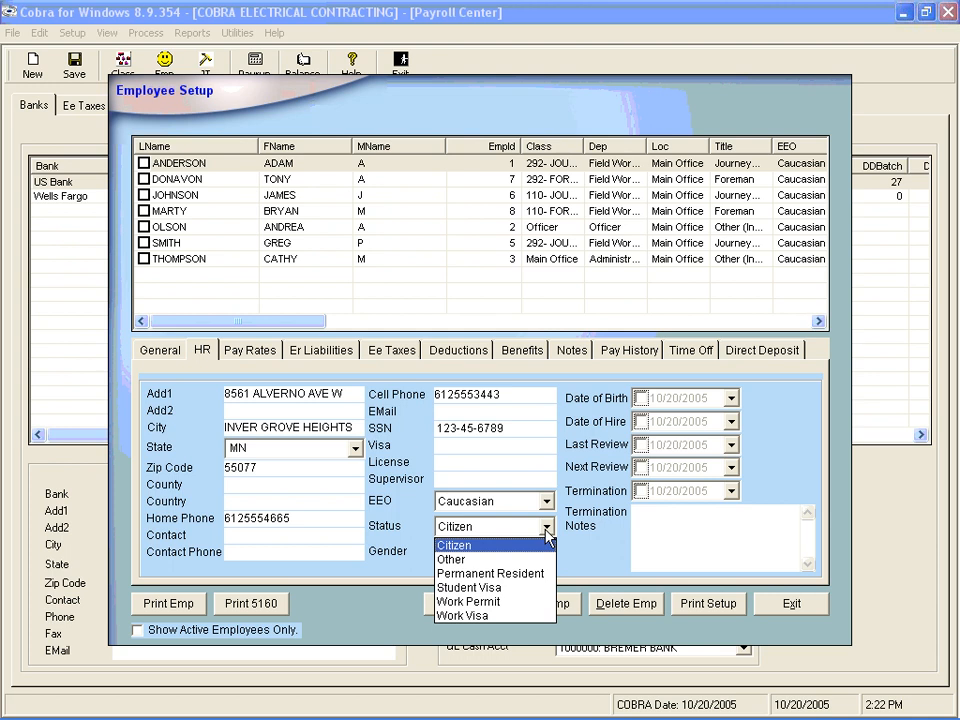
click(546, 530)
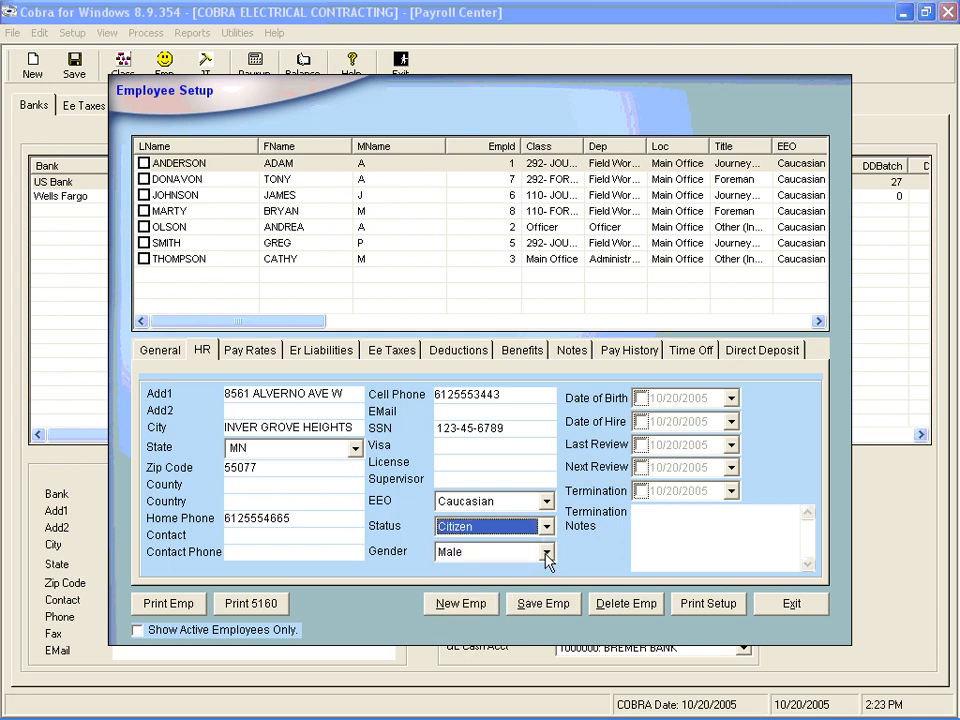
Step: Enable the employee's date of birth, date of hire, last review, next review and termination dates
click(640, 398)
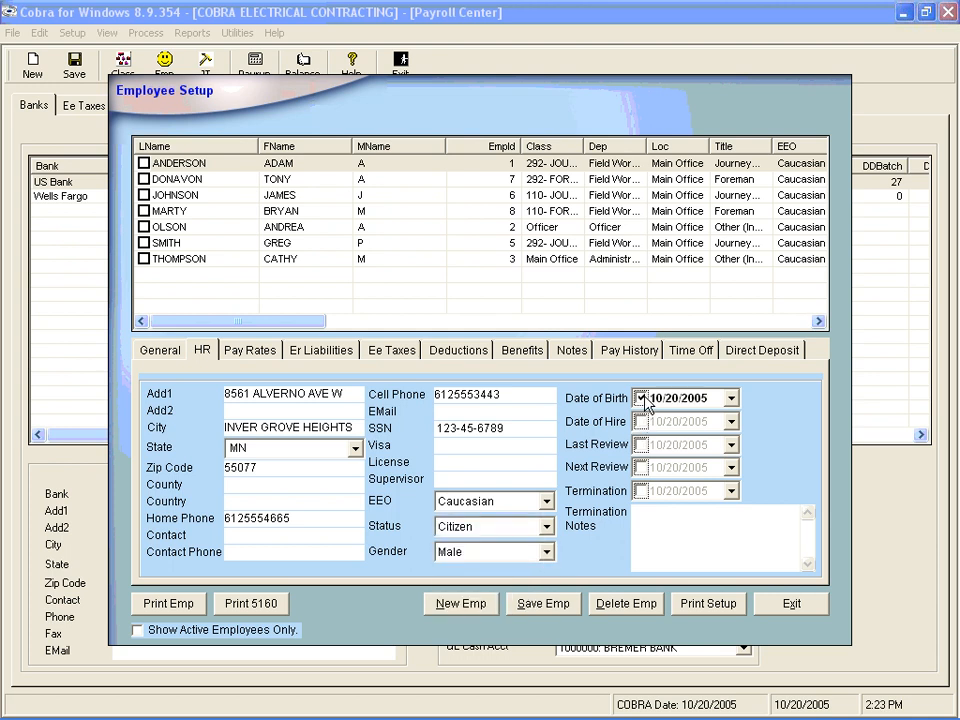
click(640, 421)
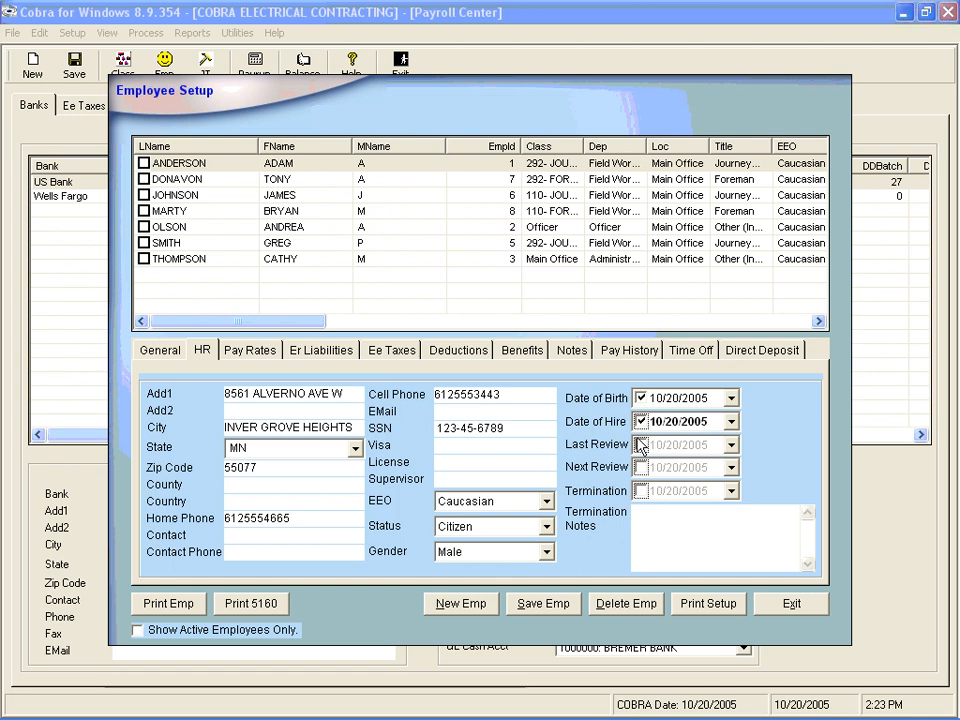
click(640, 444)
click(640, 467)
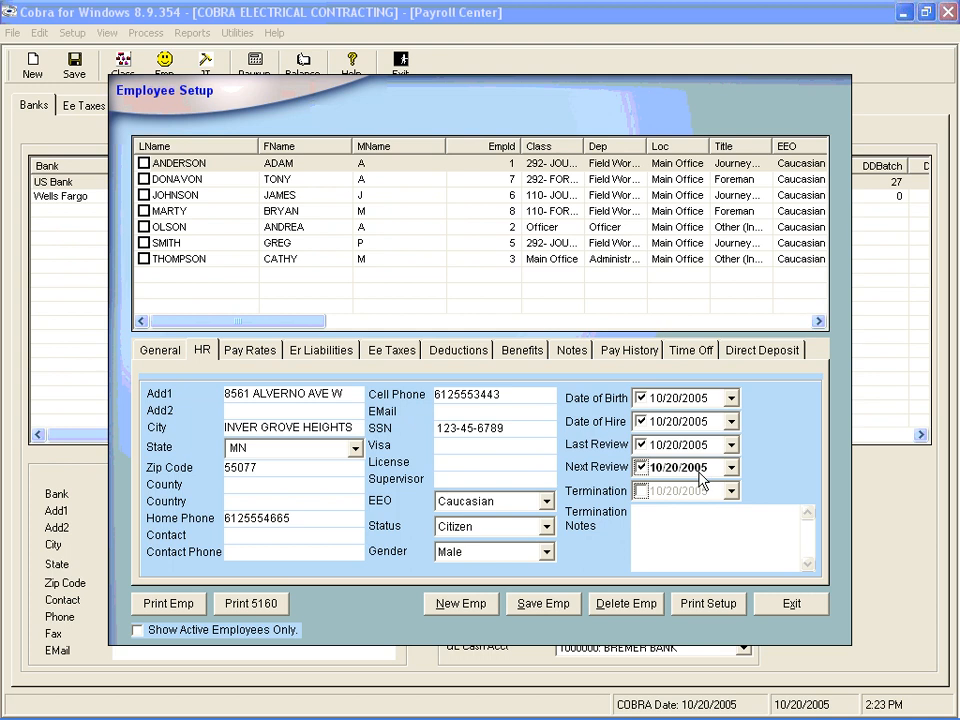
click(640, 491)
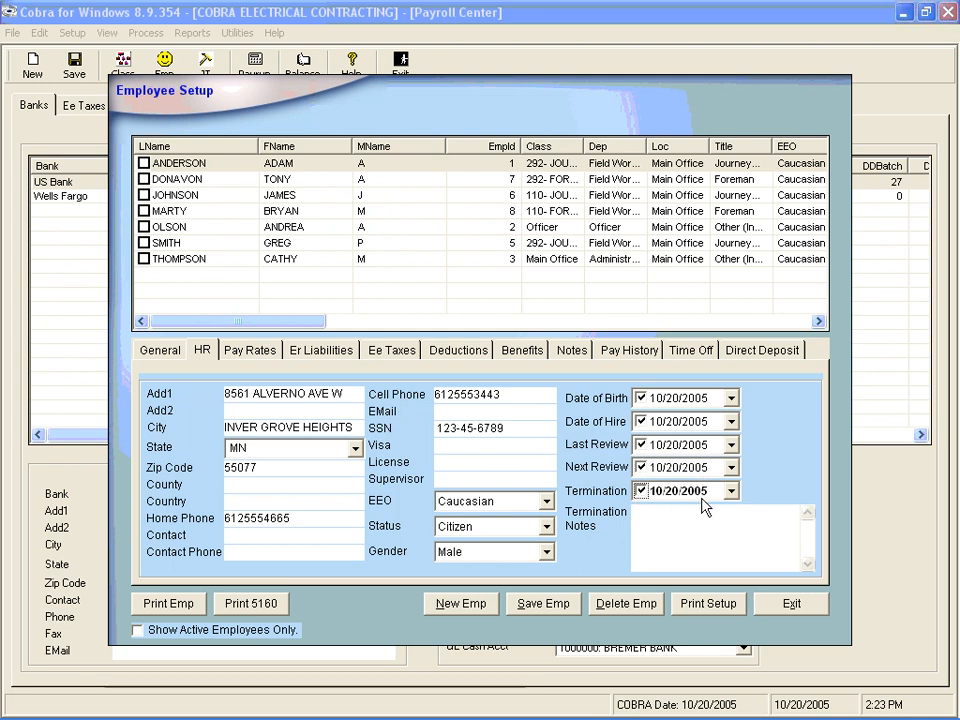
Step: Disable the employee's termination date and save the employee record
click(686, 514)
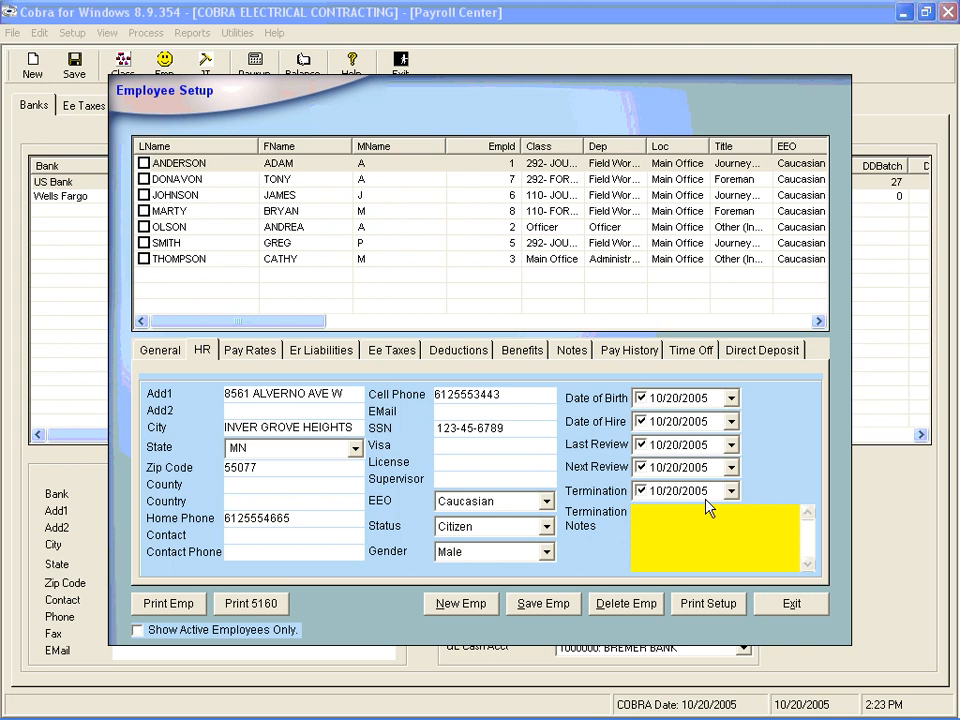
click(642, 491)
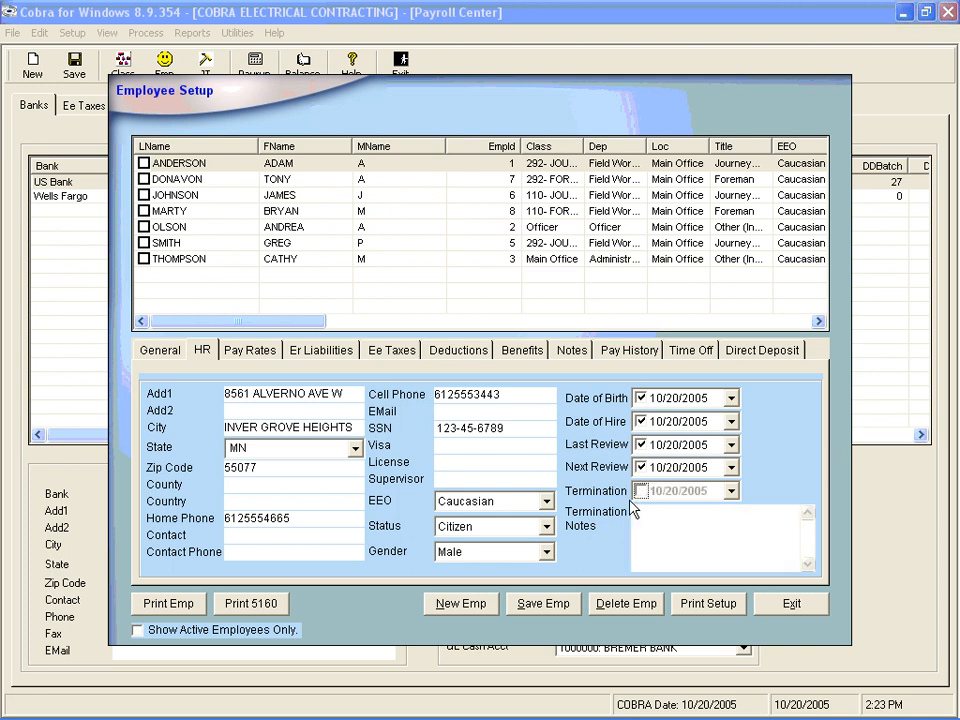
click(540, 612)
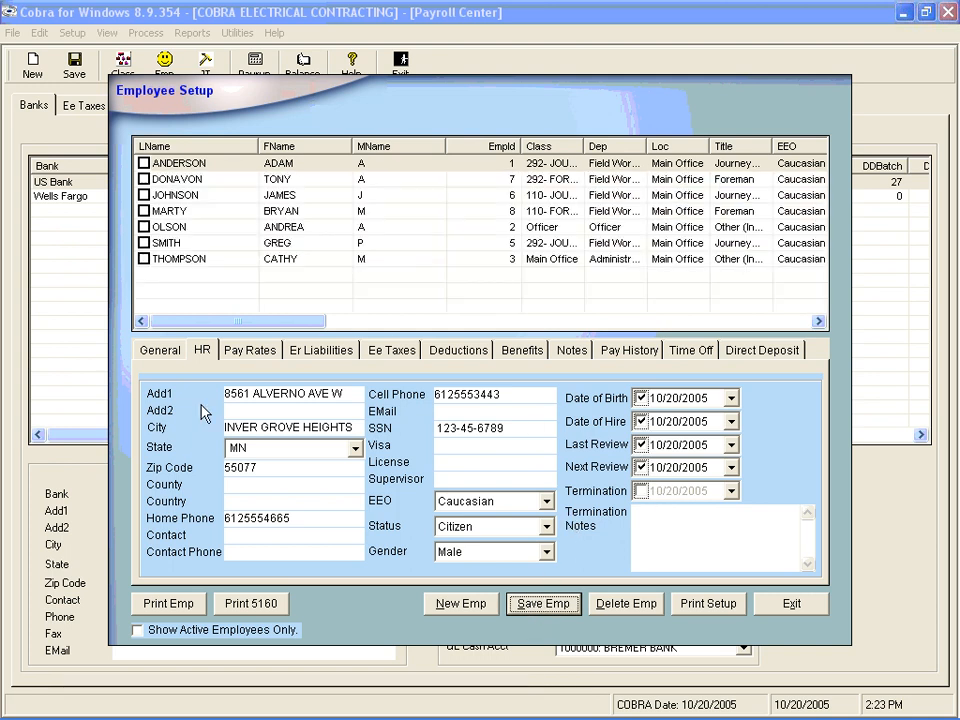
click(155, 357)
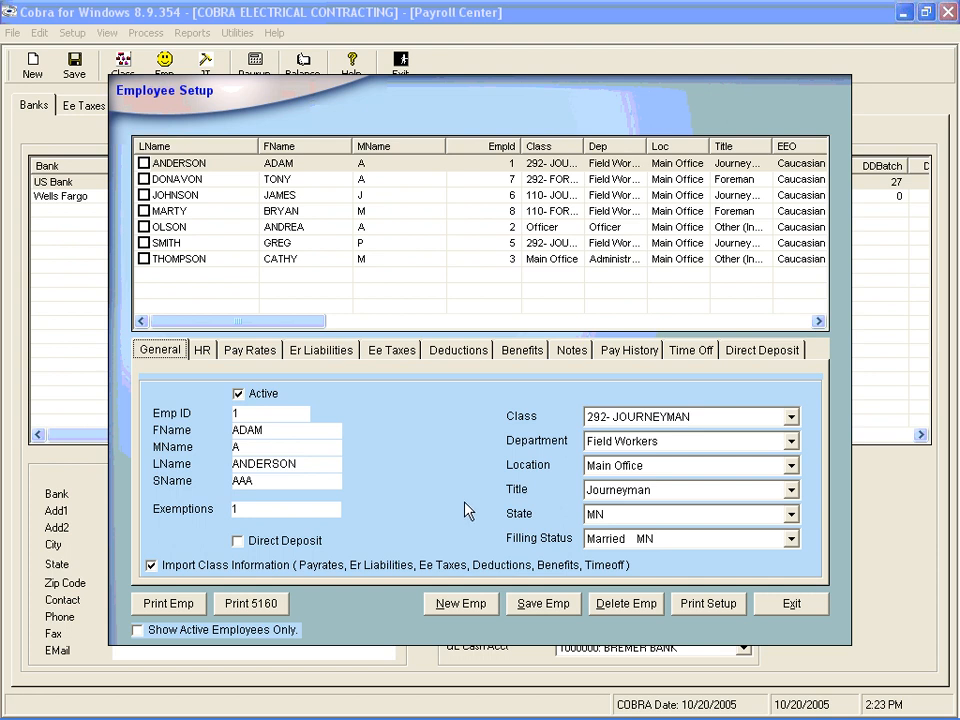
click(461, 604)
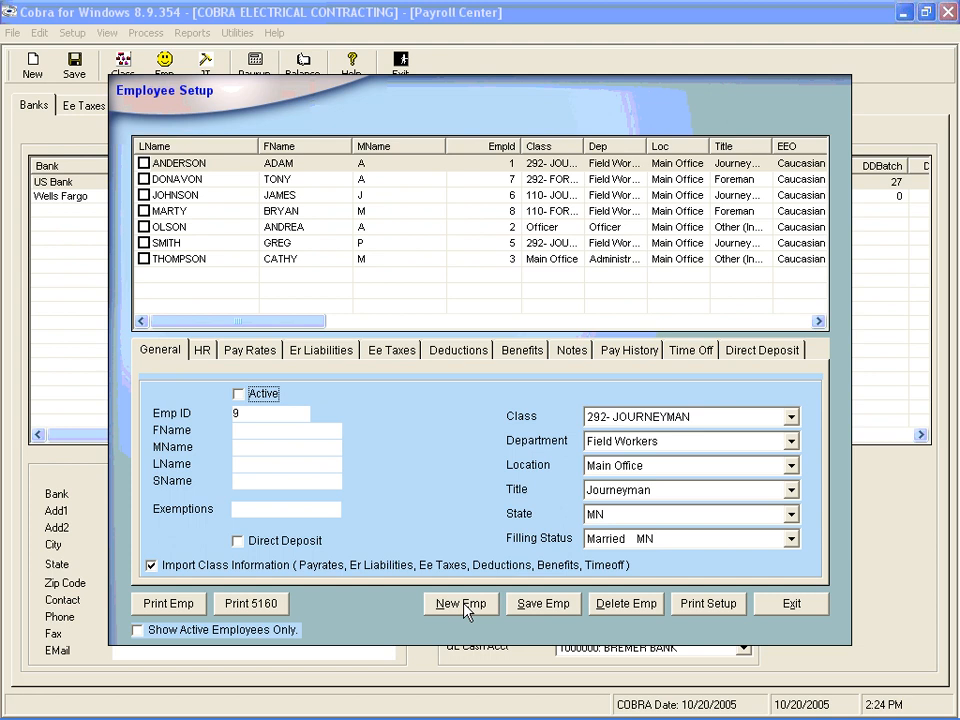
click(337, 165)
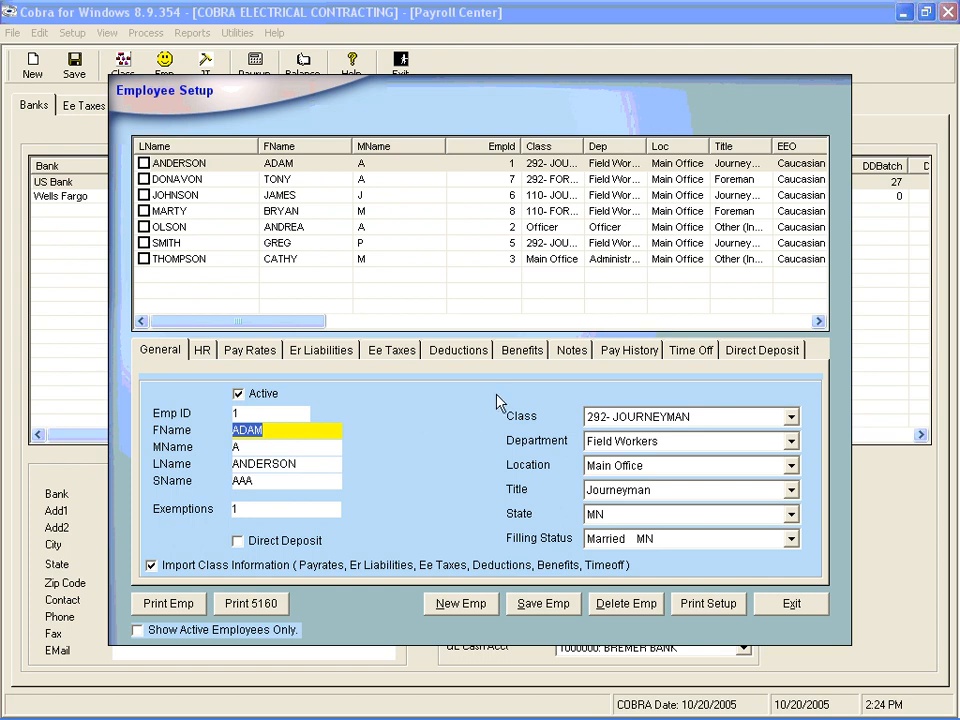
Step: Delete the OFFICER rate from the employee's own pay rates and confirm the deletion
click(250, 352)
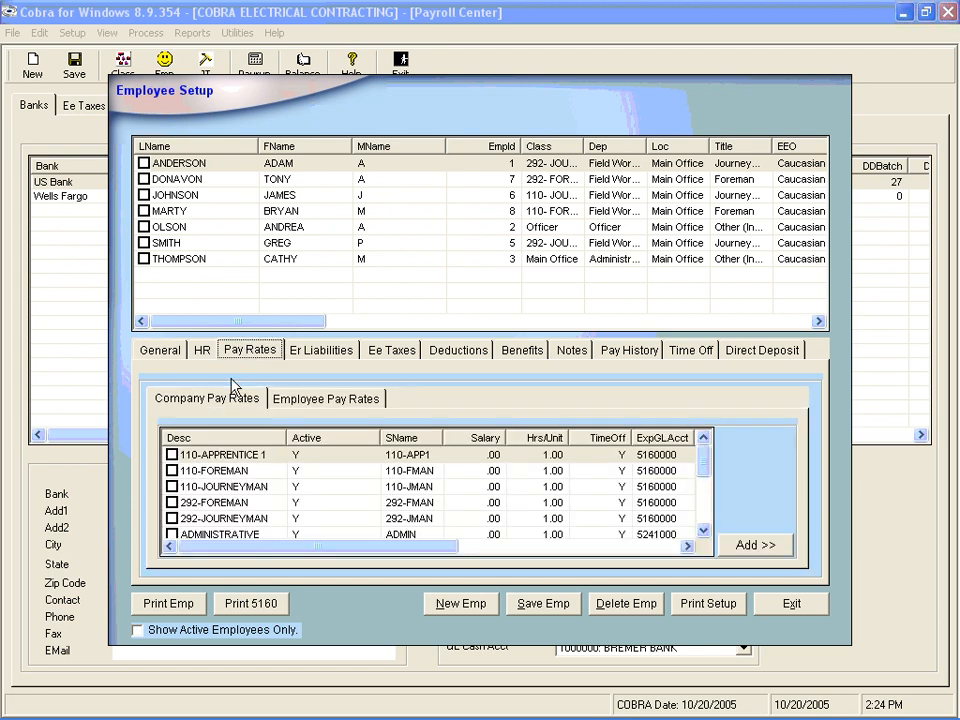
click(334, 401)
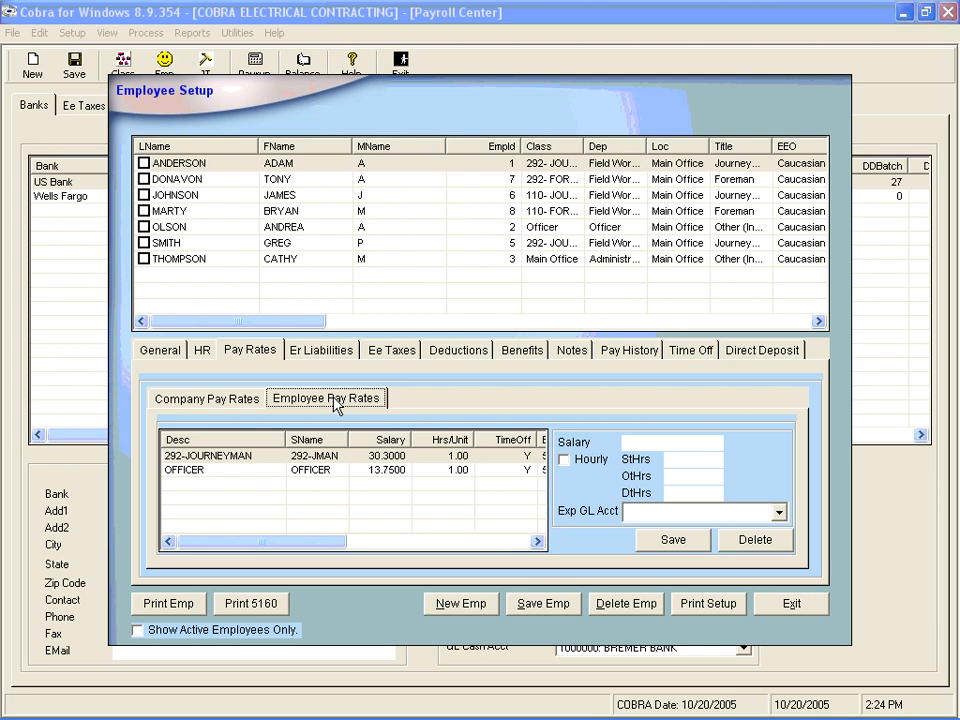
click(189, 471)
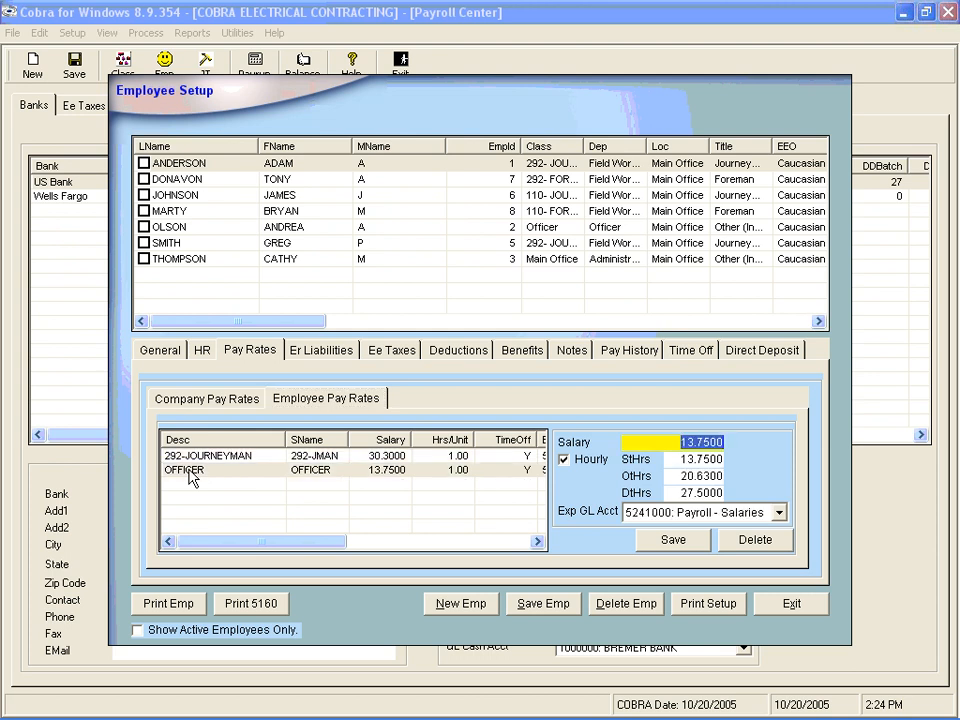
click(757, 543)
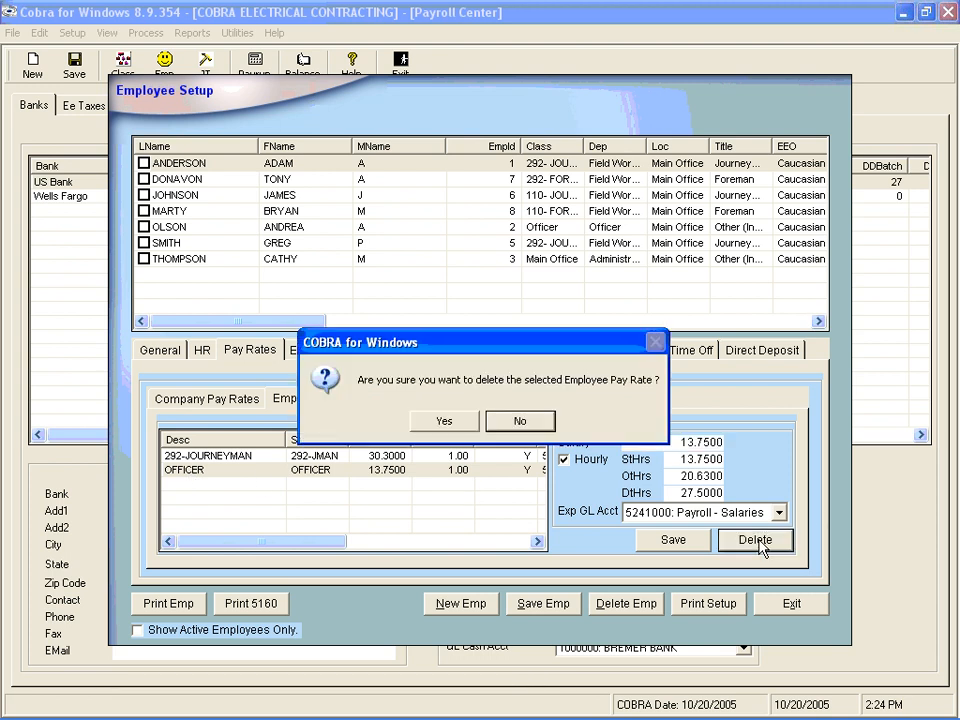
click(445, 421)
click(480, 422)
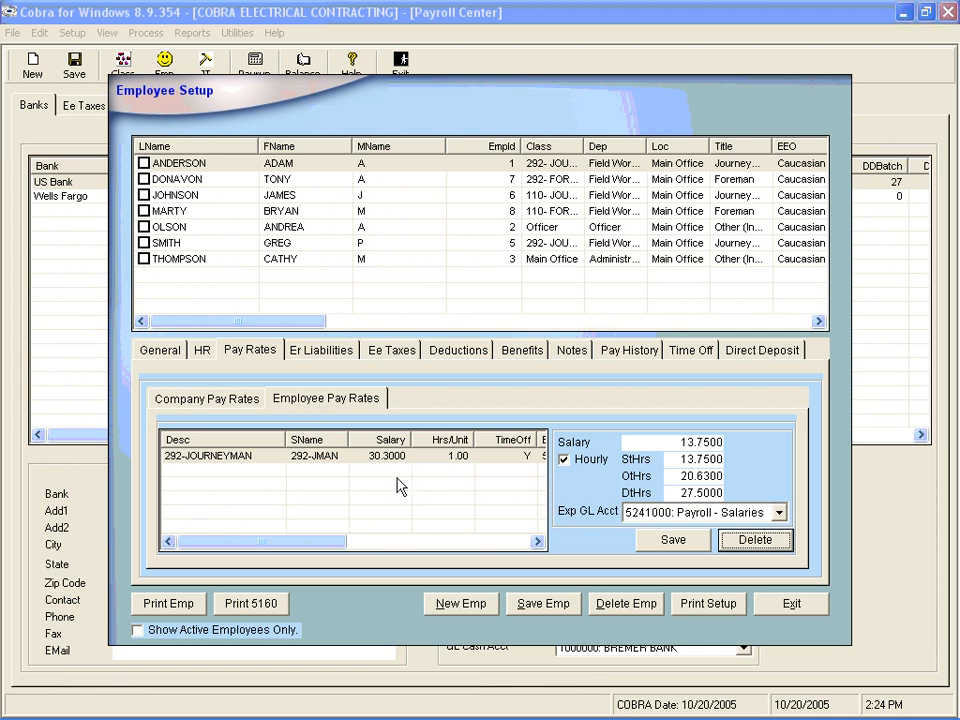
Step: Save the employee's 292-JOURNEYMAN pay rate as hourly at 30.3000, with 45.45 overtime and 60.6 double time
click(438, 456)
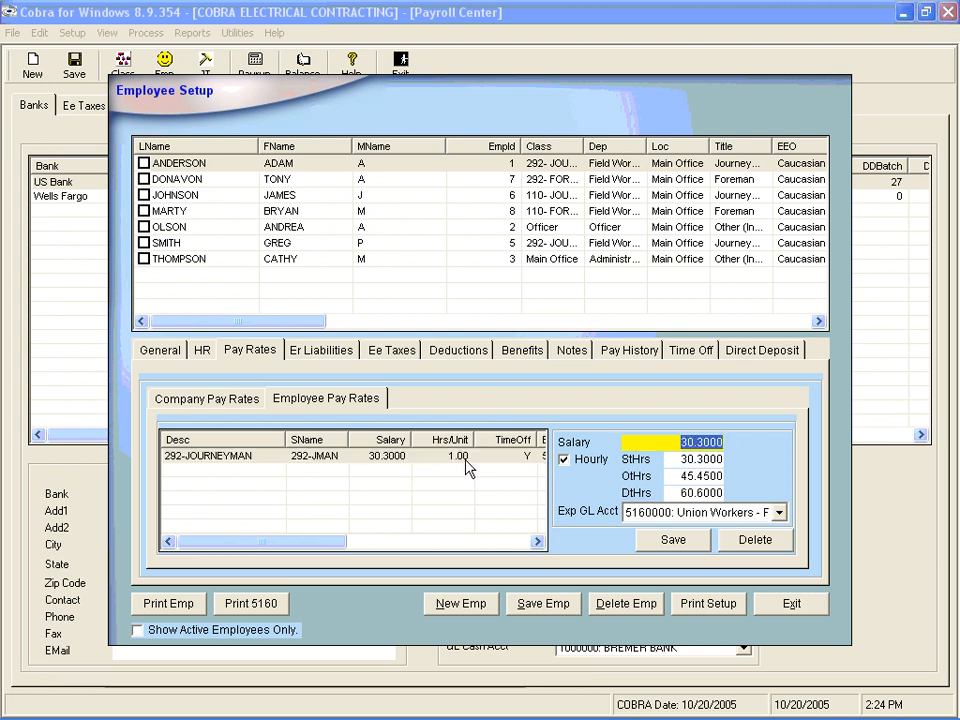
key(Tab)
key(Tab)
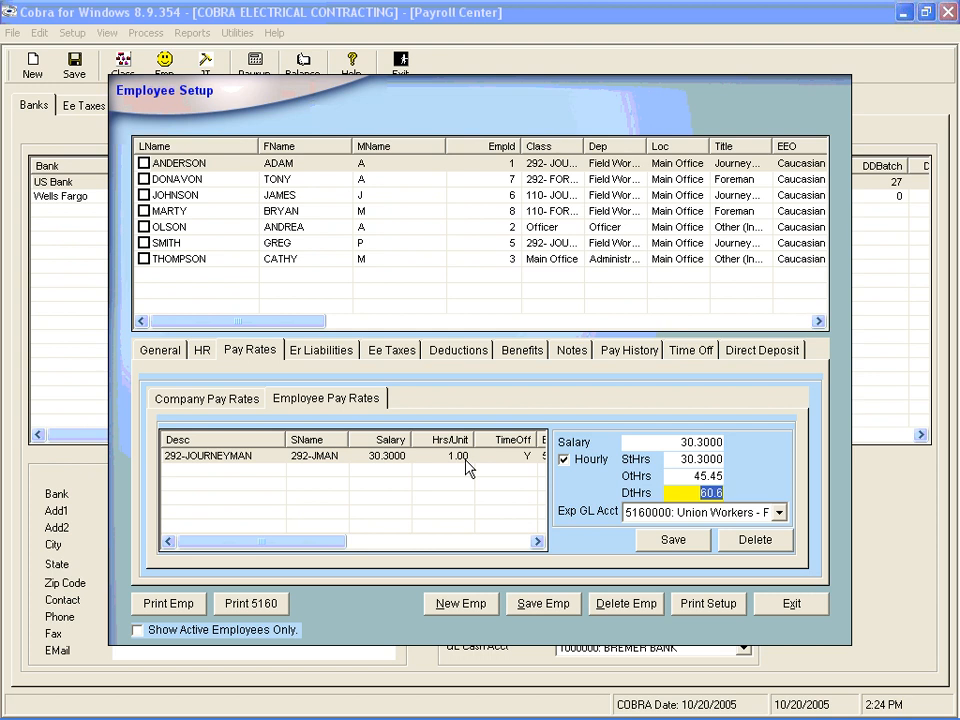
key(Tab)
key(Tab)
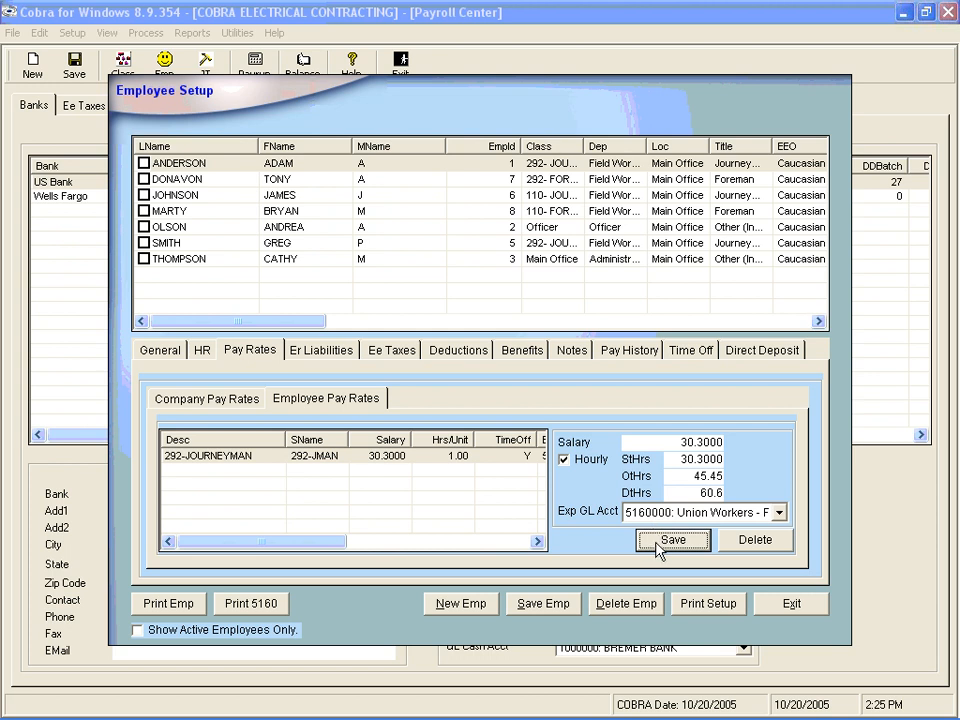
click(668, 540)
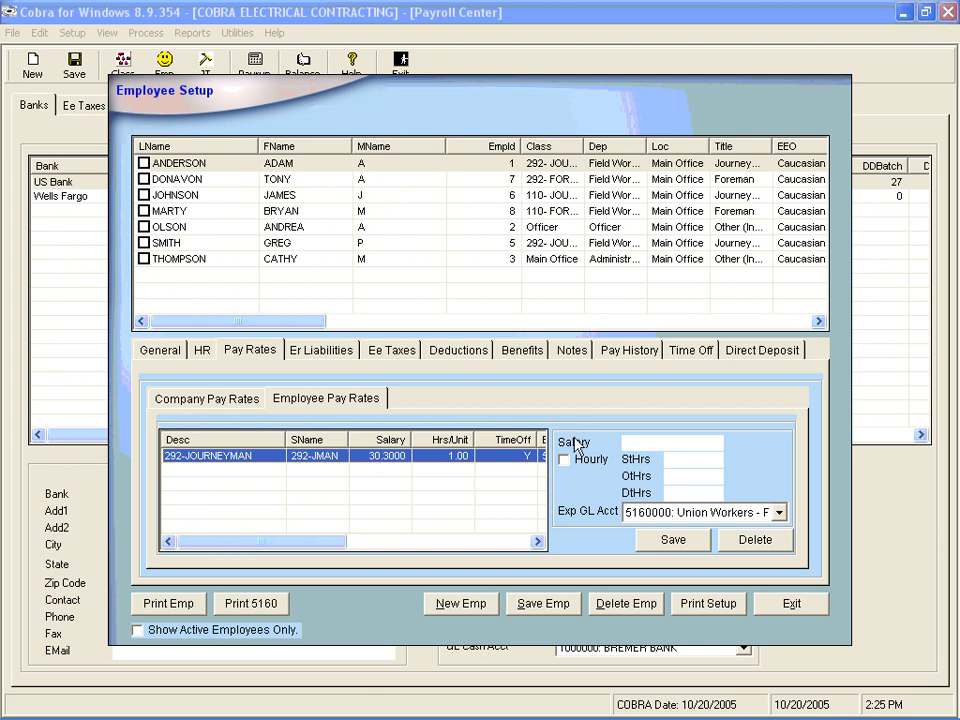
Step: Review the company employer liabilities and the GL accounts of the employee's annuity, federal unemployment, FICA MED Er and FICA SS Er liabilities
click(327, 357)
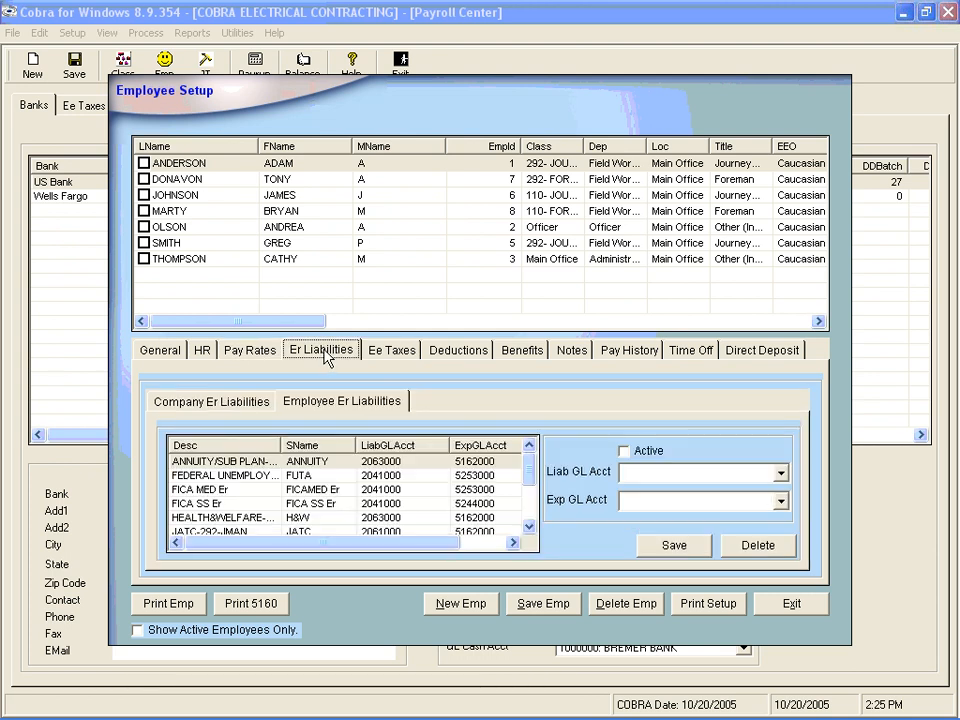
click(221, 404)
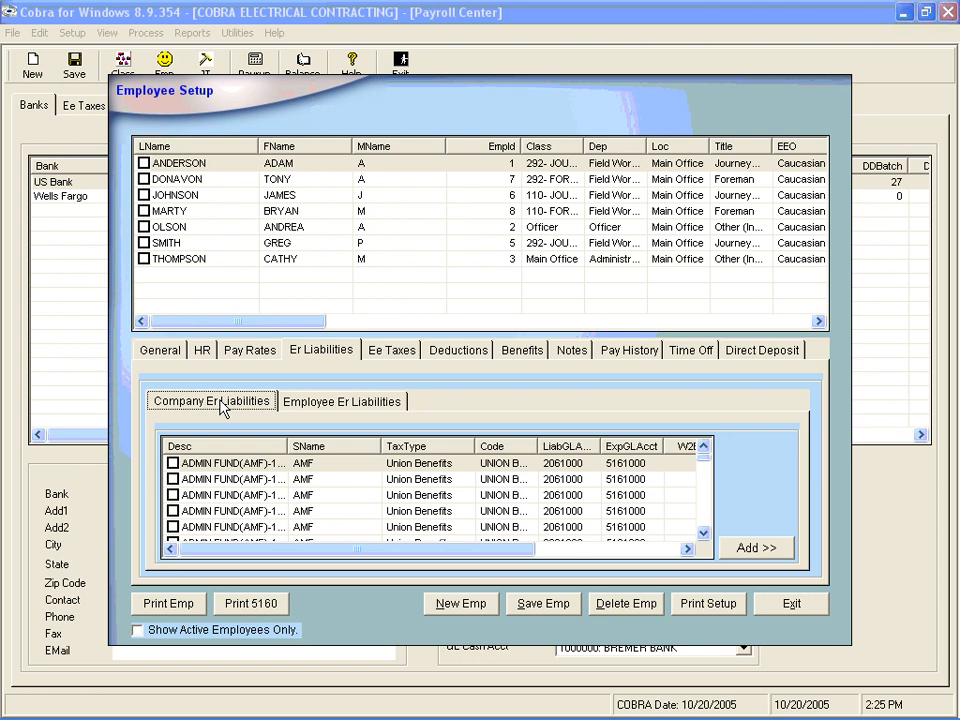
click(336, 403)
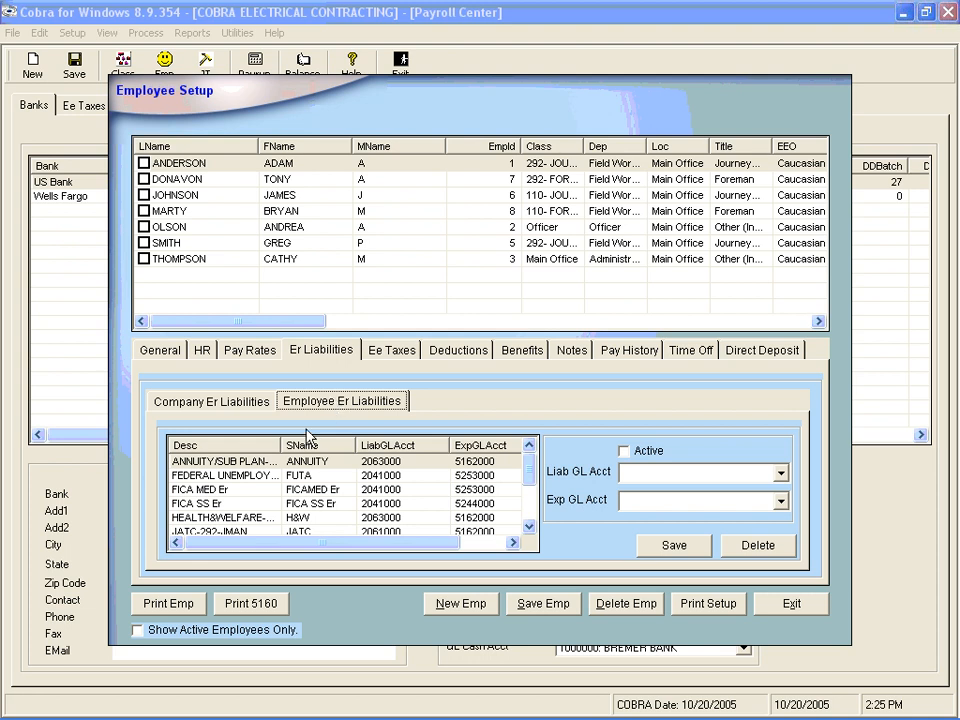
click(254, 462)
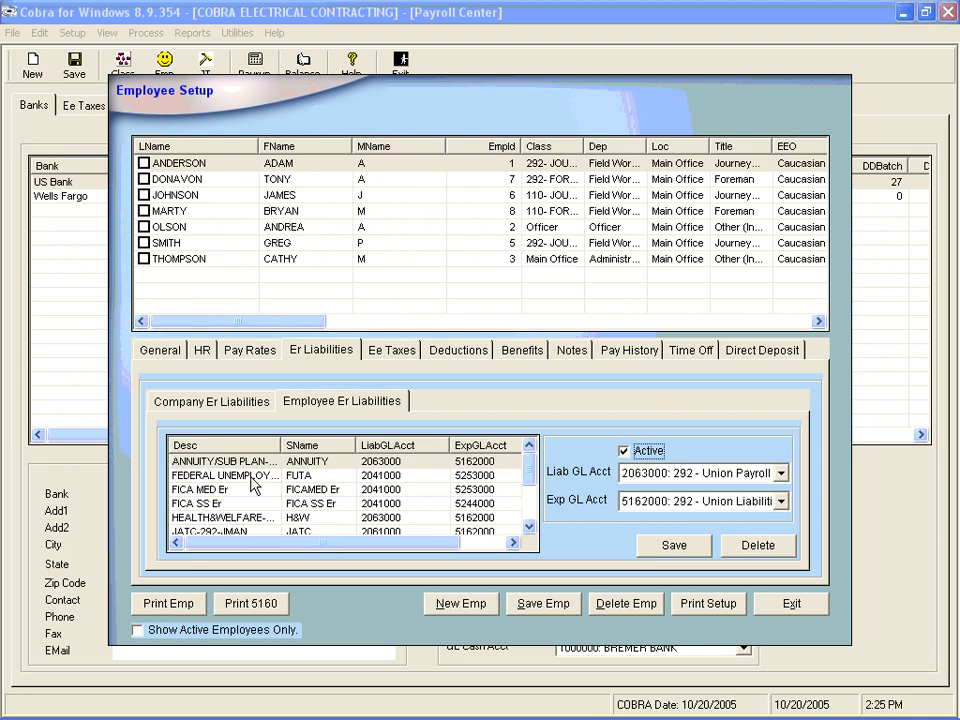
click(253, 476)
click(253, 490)
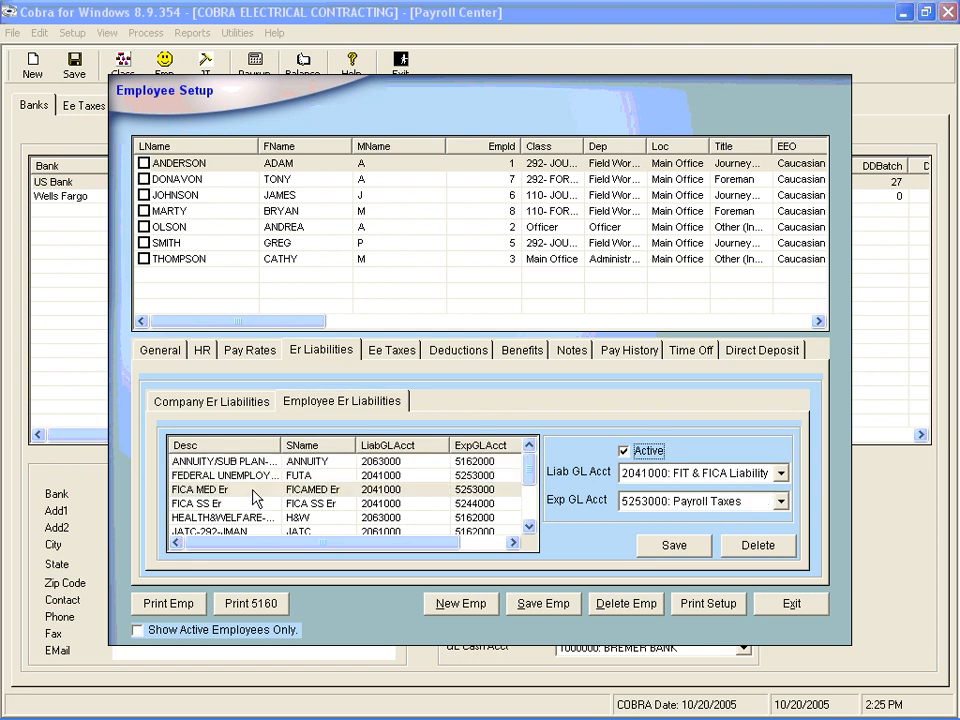
click(253, 504)
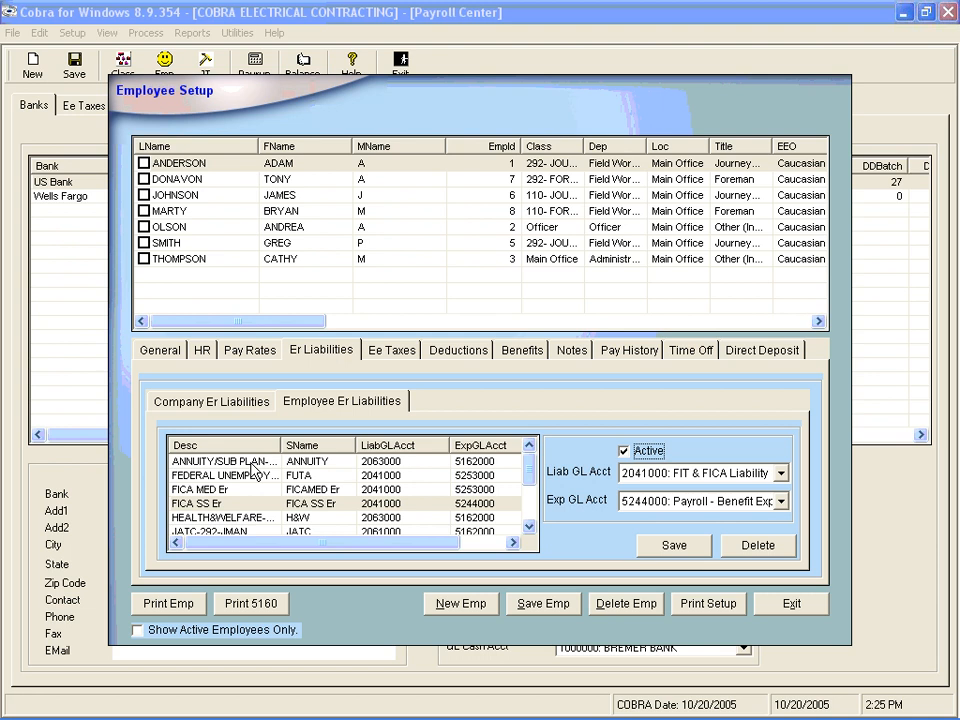
Step: Review the employee's taxes and save Federal Income Tax with 1 exemption, 0 additional tax and the Married FIT filing status
click(413, 357)
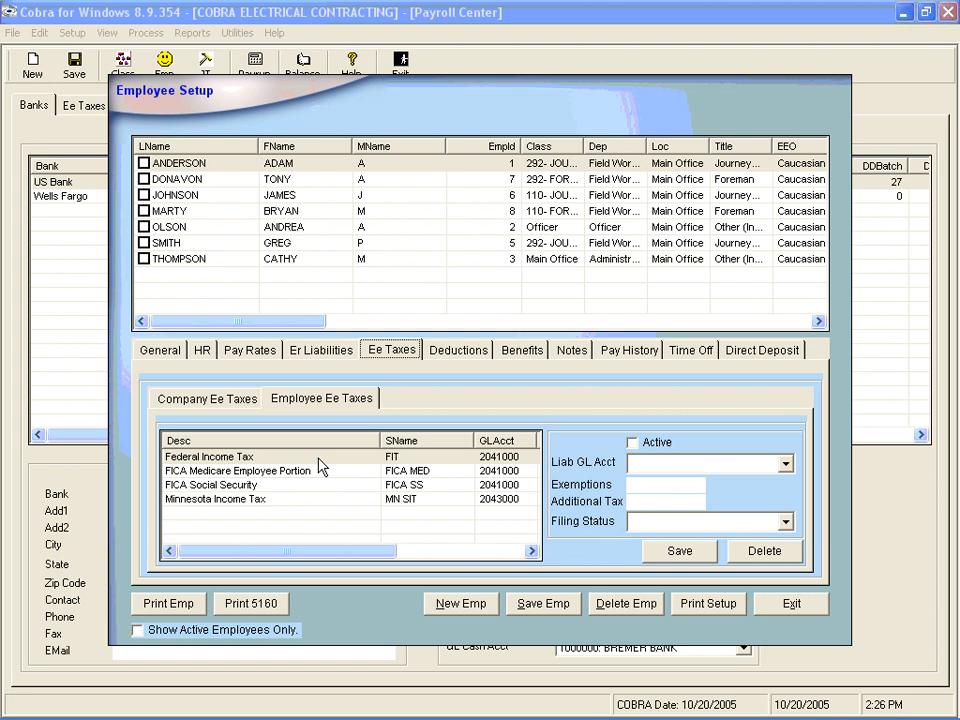
drag(347, 553, 483, 558)
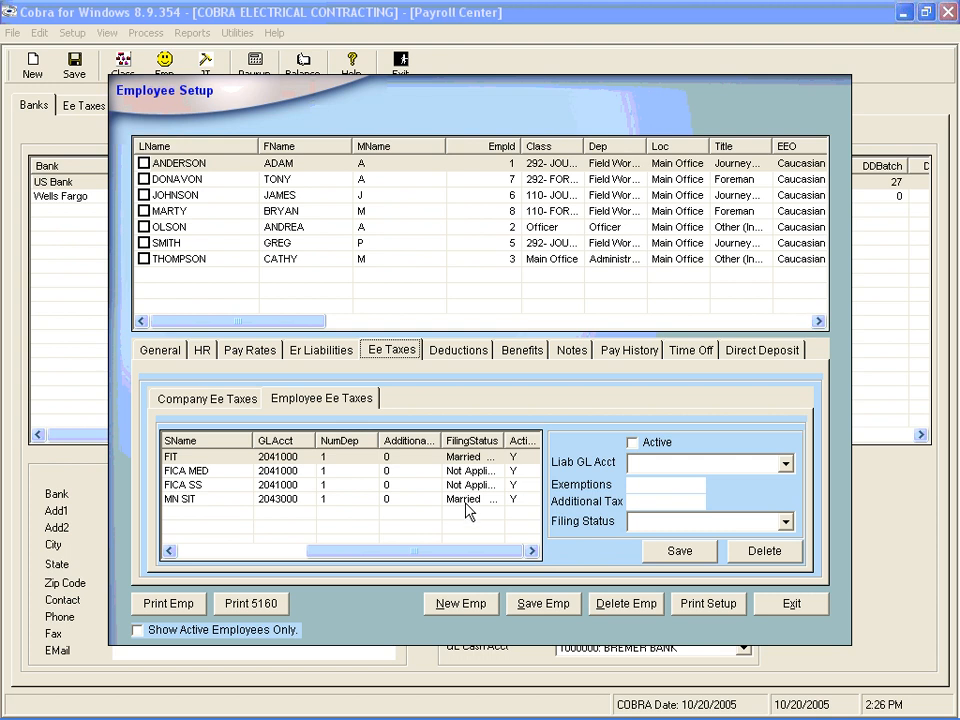
drag(451, 552, 175, 554)
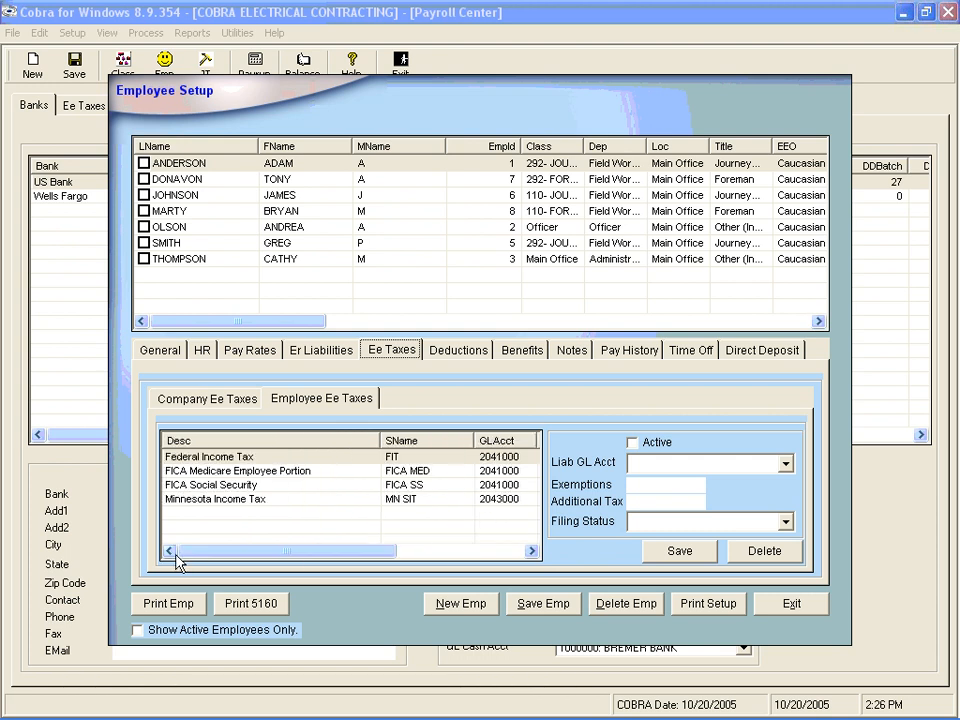
click(227, 456)
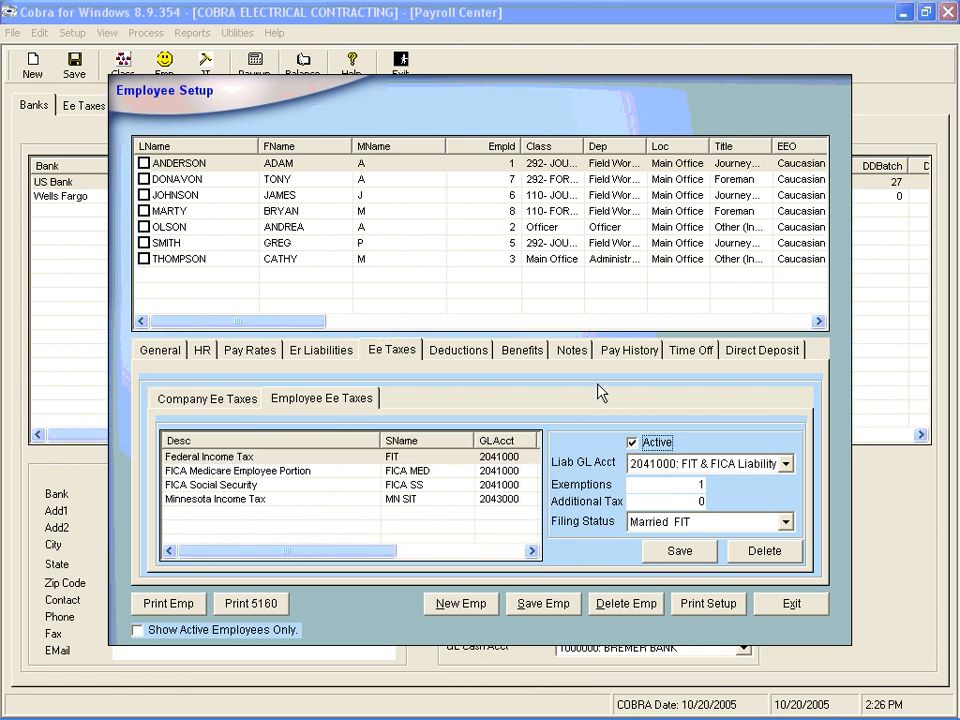
key(Tab)
key(Tab)
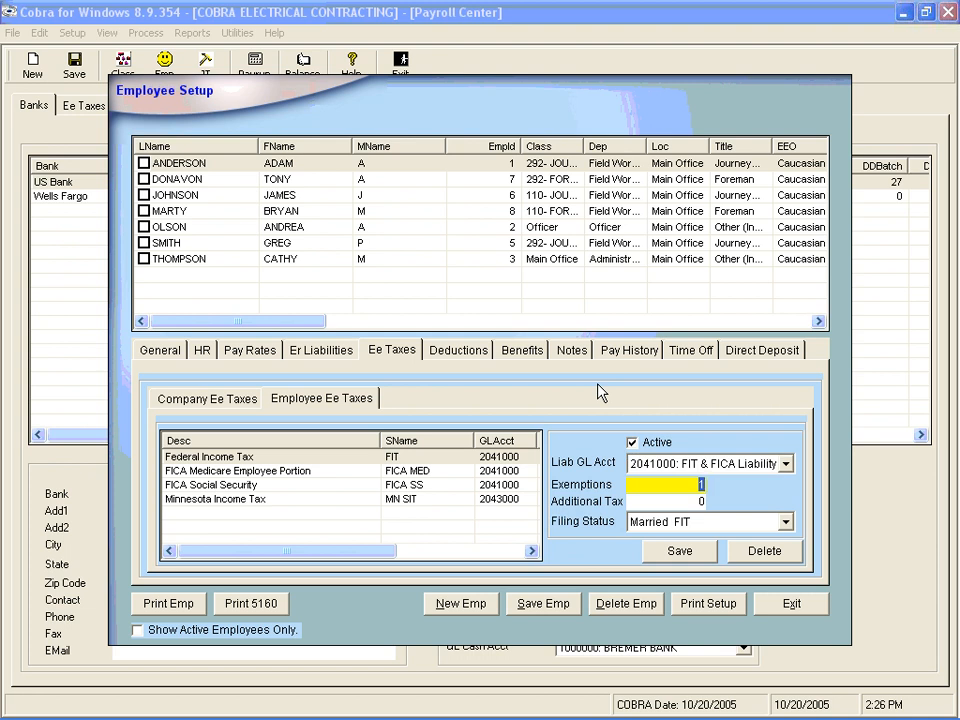
key(Tab)
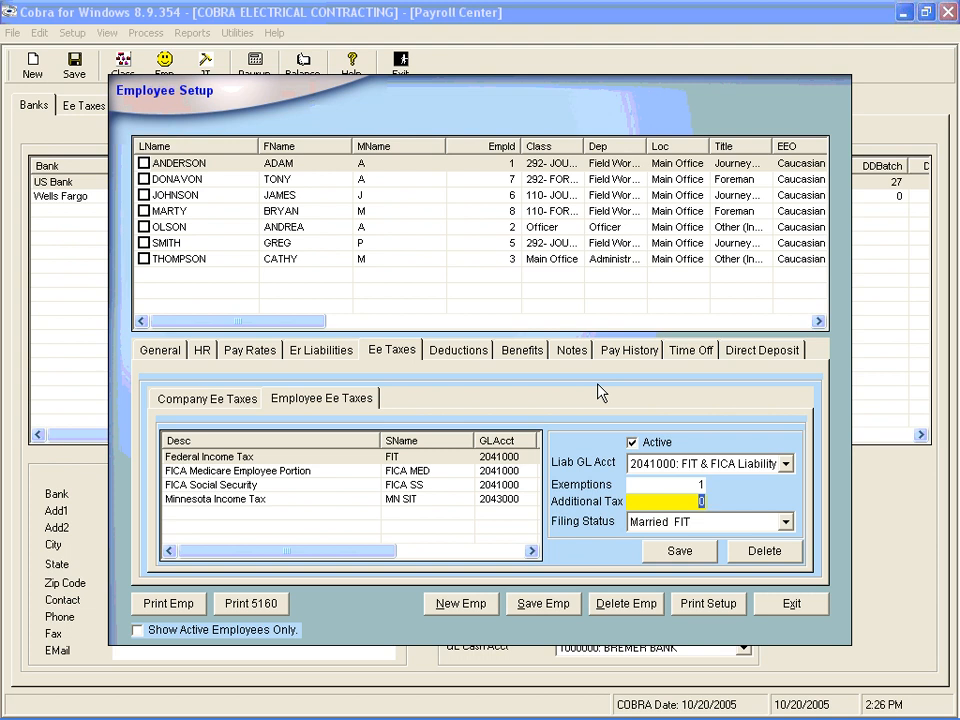
key(Tab)
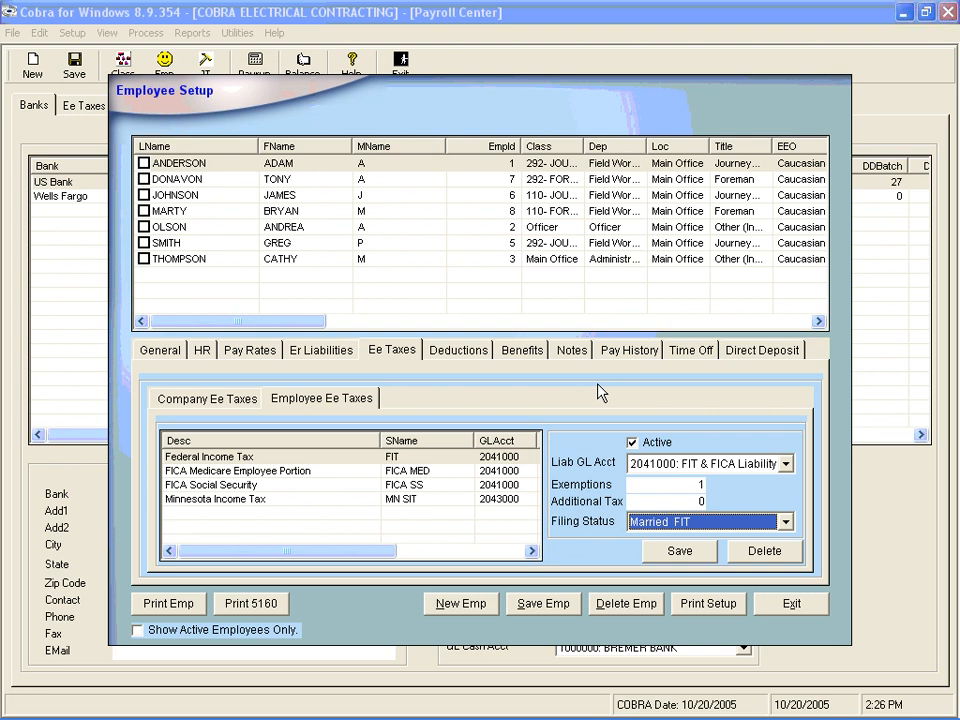
click(787, 523)
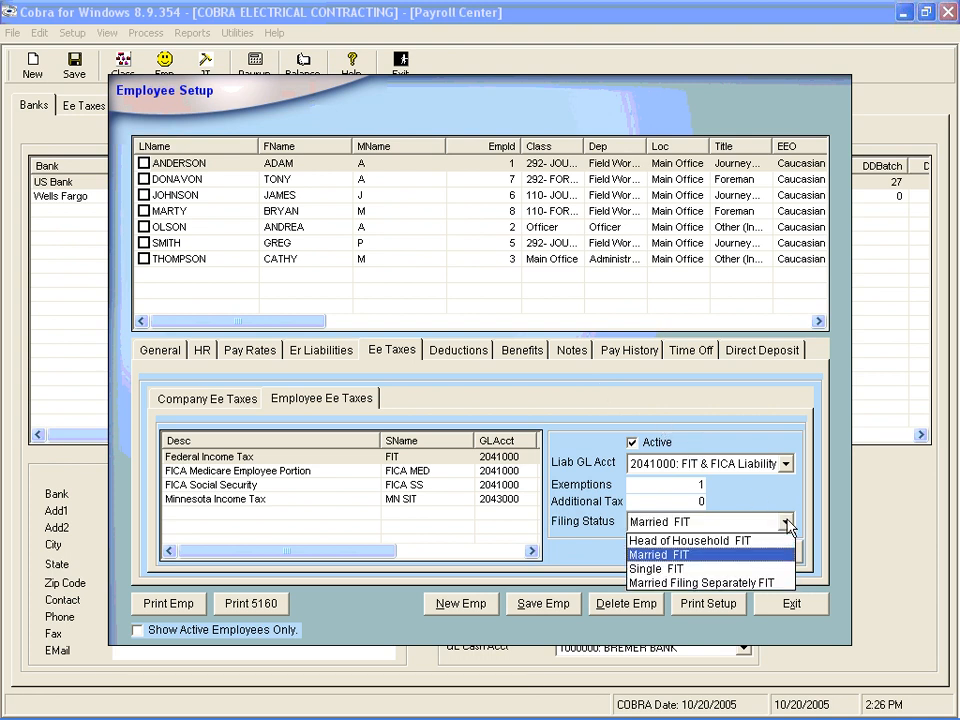
click(787, 523)
key(Tab)
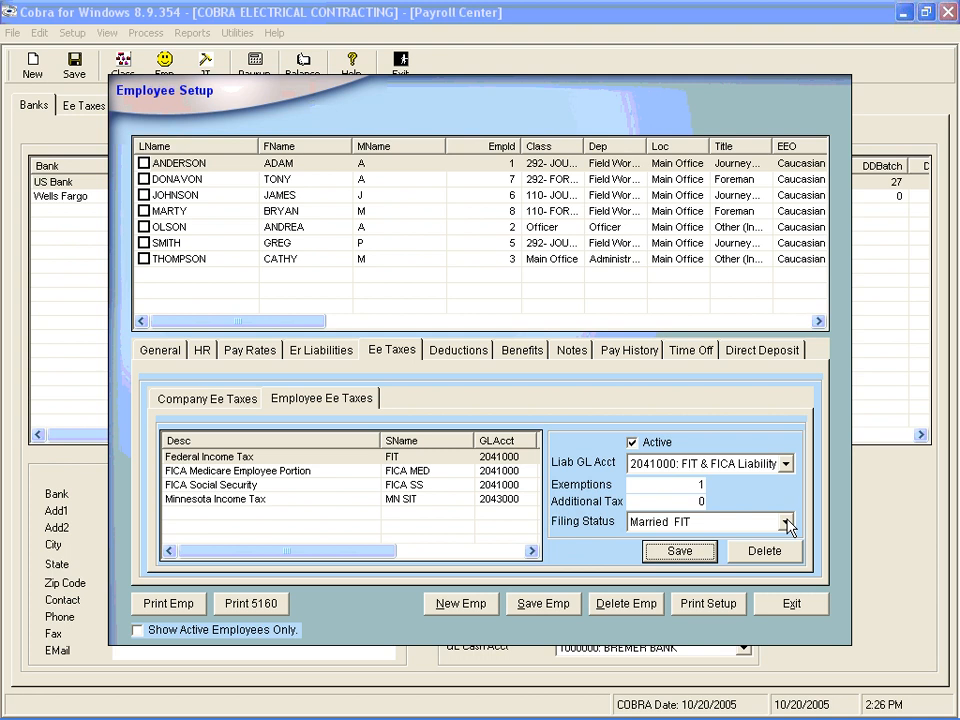
key(Return)
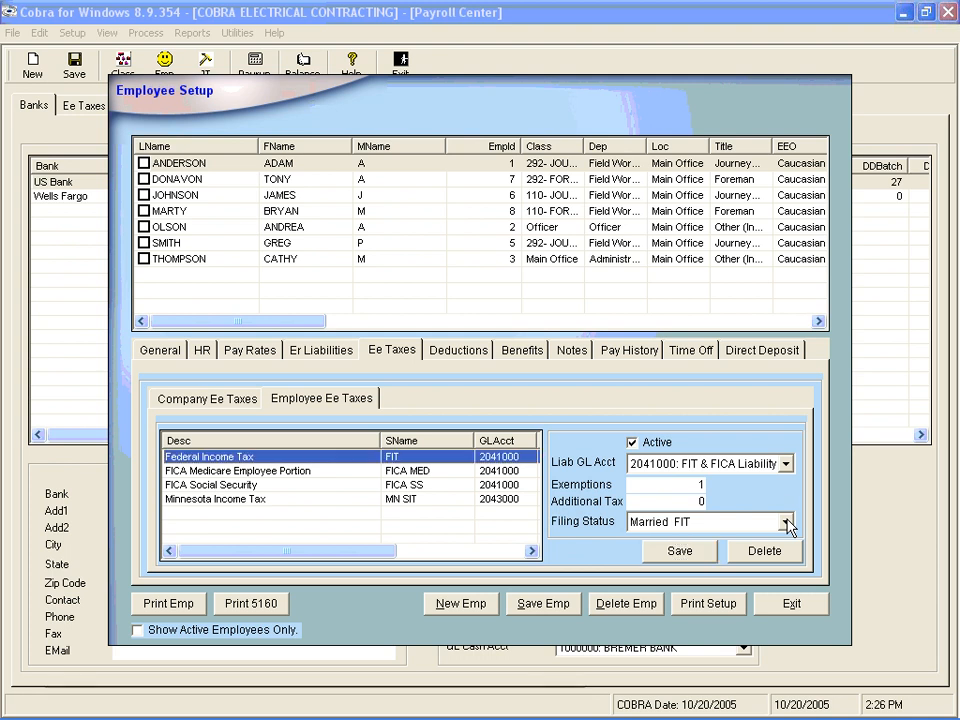
Step: Check the filing status options for FICA Medicare Employee Portion and save it as Not Applicable FICA Med
click(361, 472)
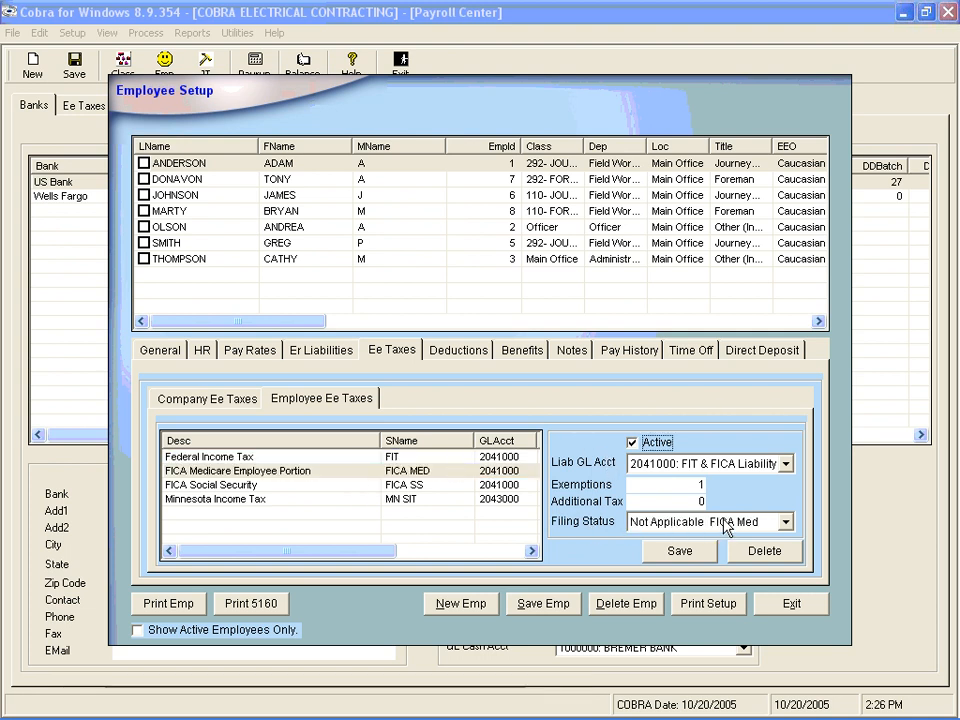
click(786, 522)
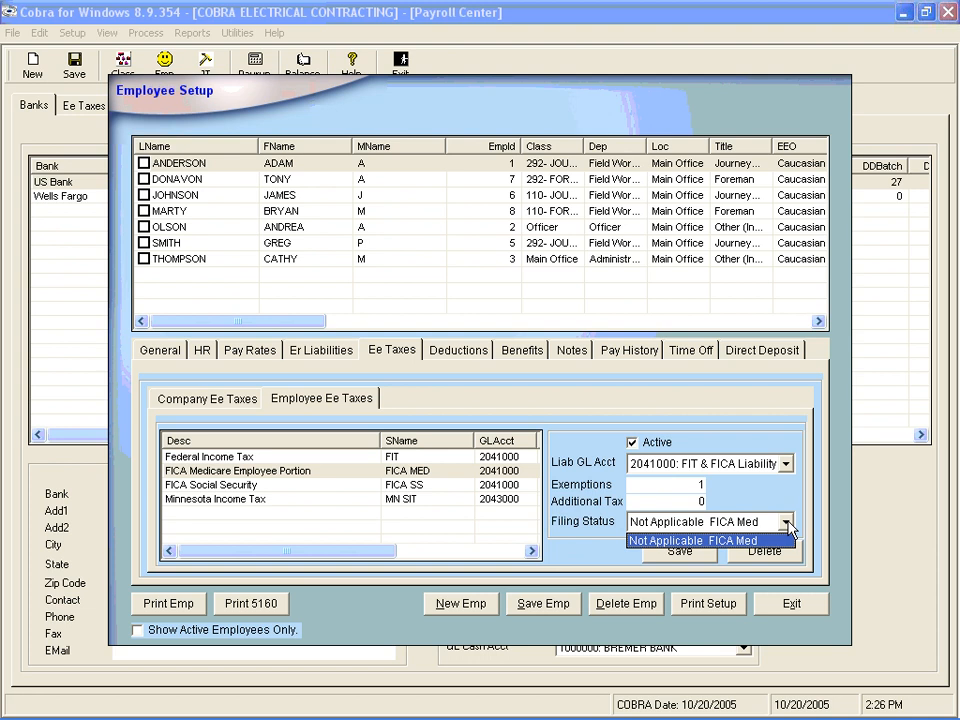
click(787, 524)
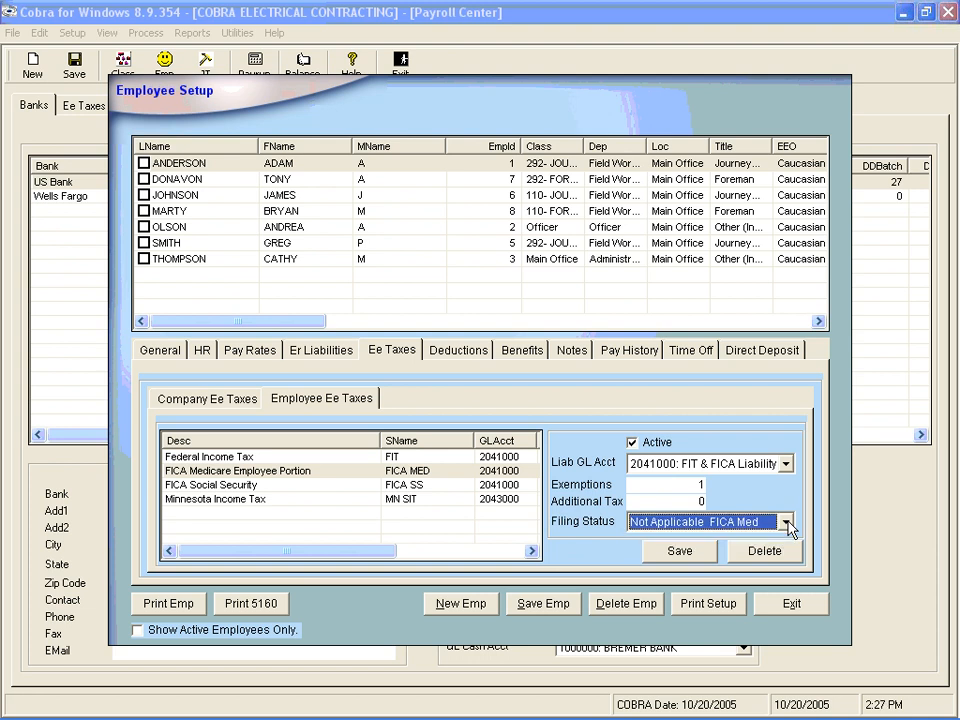
click(684, 556)
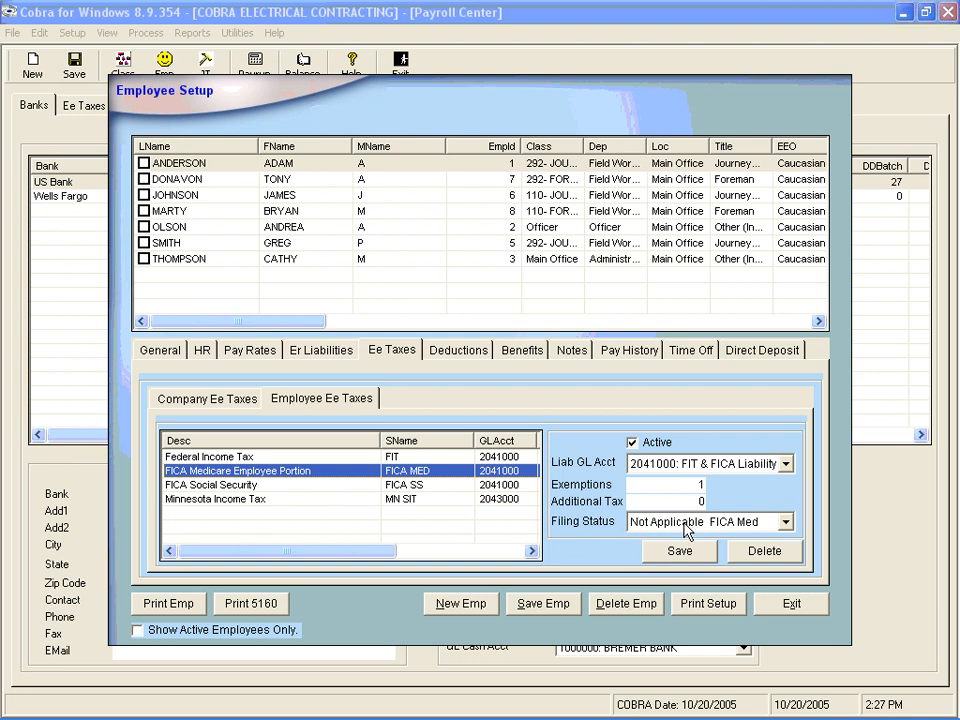
Step: Save the employee's FICA Social Security tax with 1 exemption, 0 additional tax and the Not Applicable FICA SS filing status
click(445, 485)
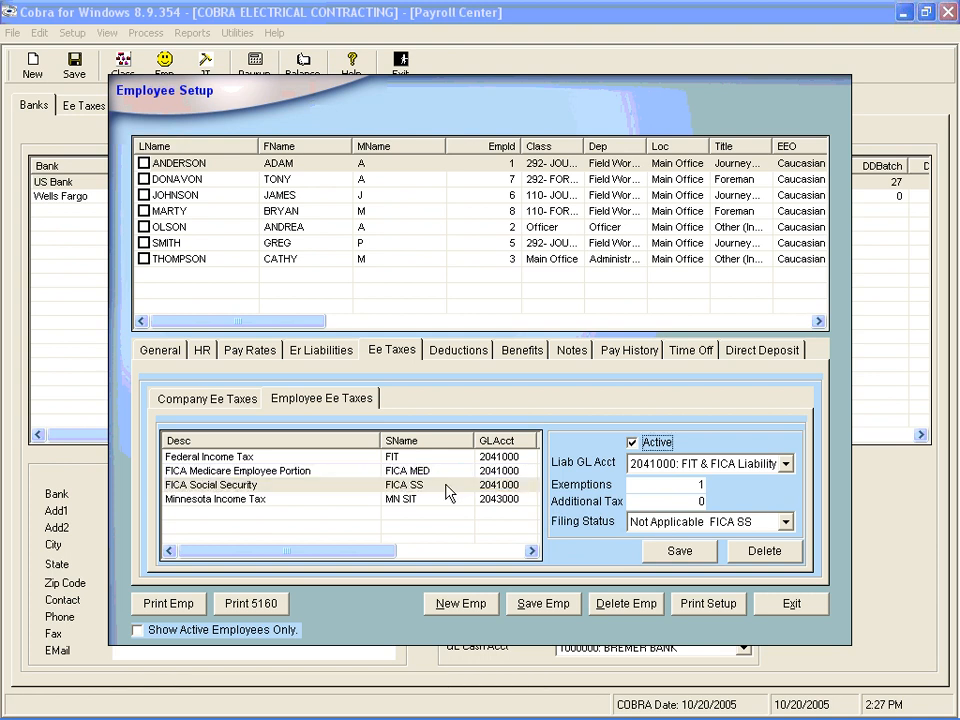
key(Tab)
key(Tab)
key(Tab)
key(Tab)
key(Tab)
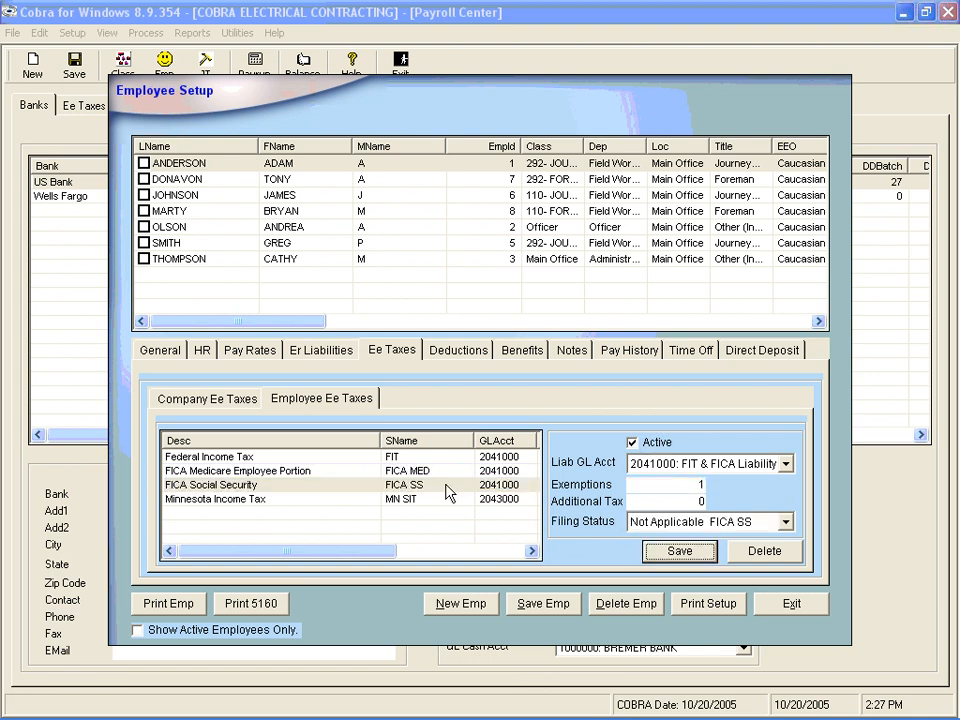
click(447, 486)
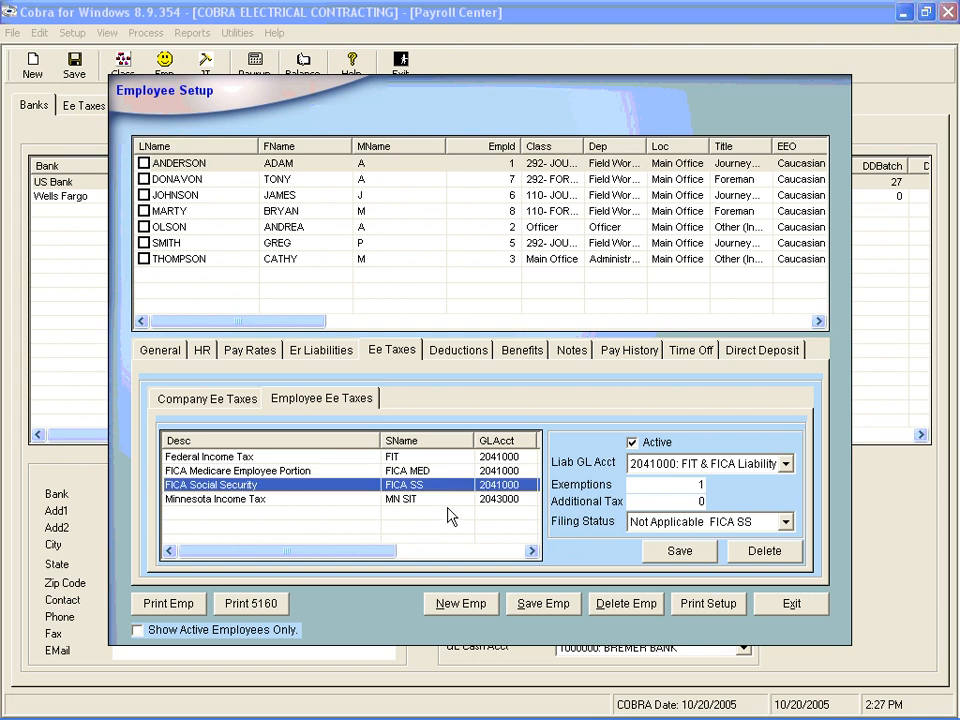
Step: Save the employee's Minnesota Income Tax with 1 exemption, 0 additional tax and the Married MN filing status
click(448, 499)
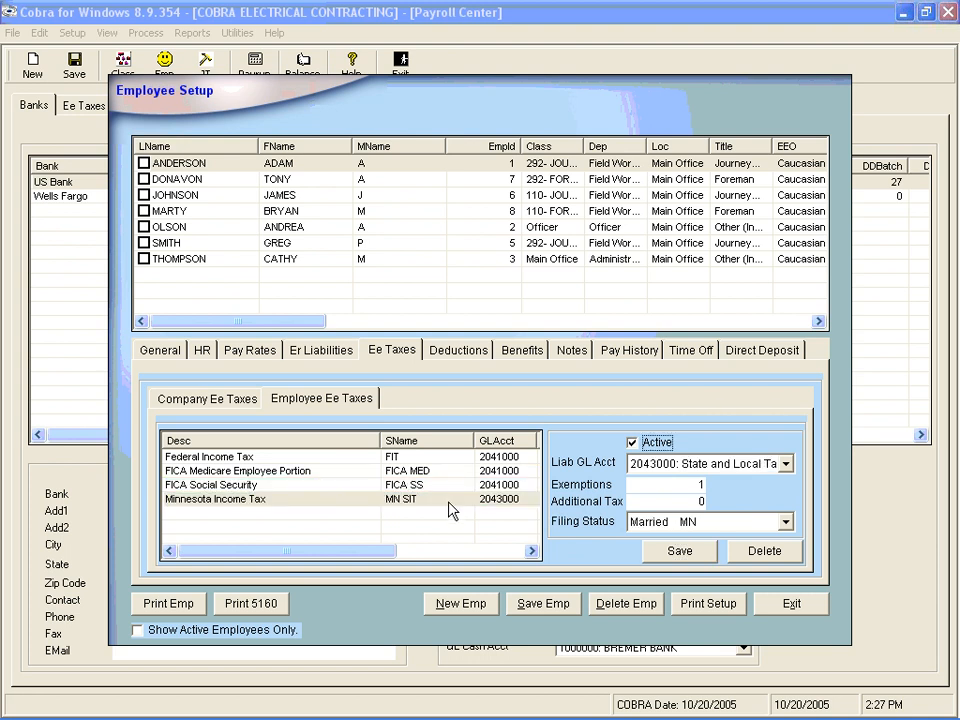
key(Tab)
key(Tab)
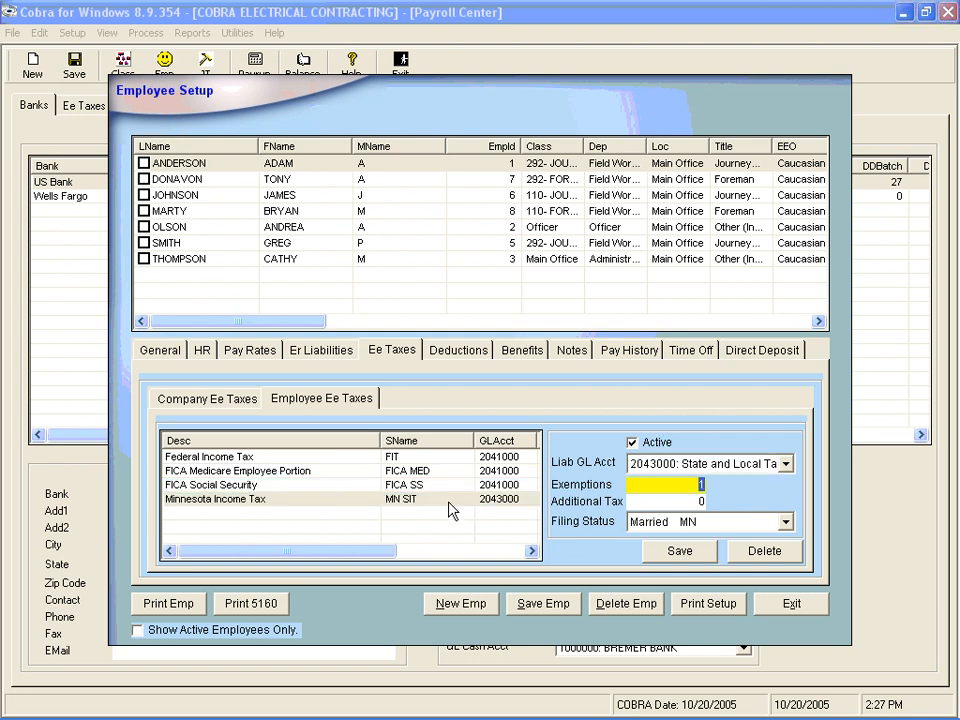
key(Tab)
key(Tab)
key(Tab)
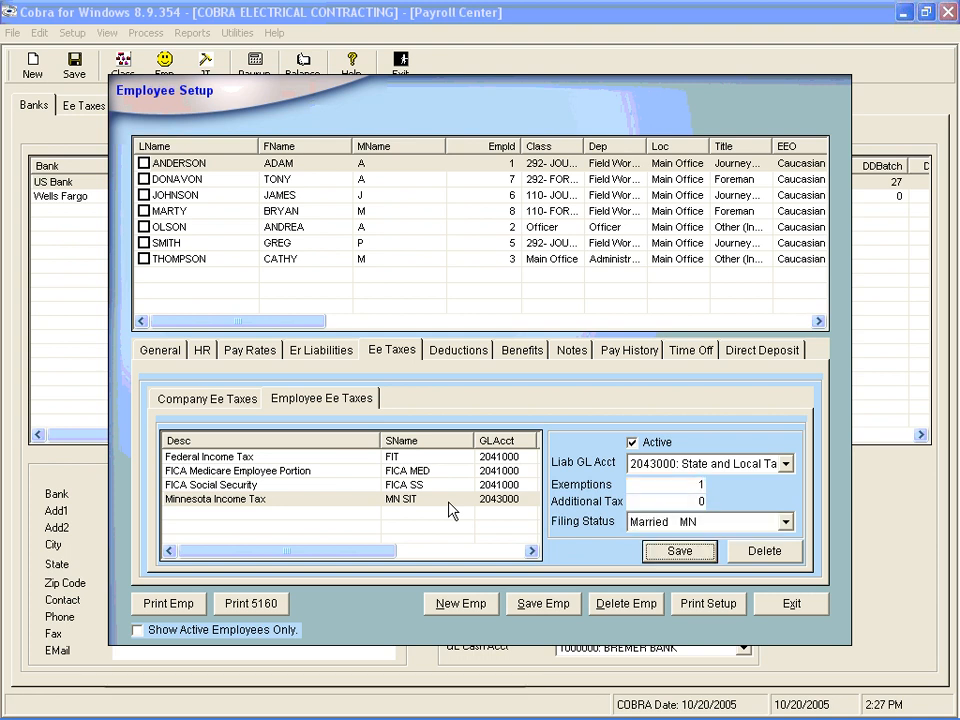
key(Return)
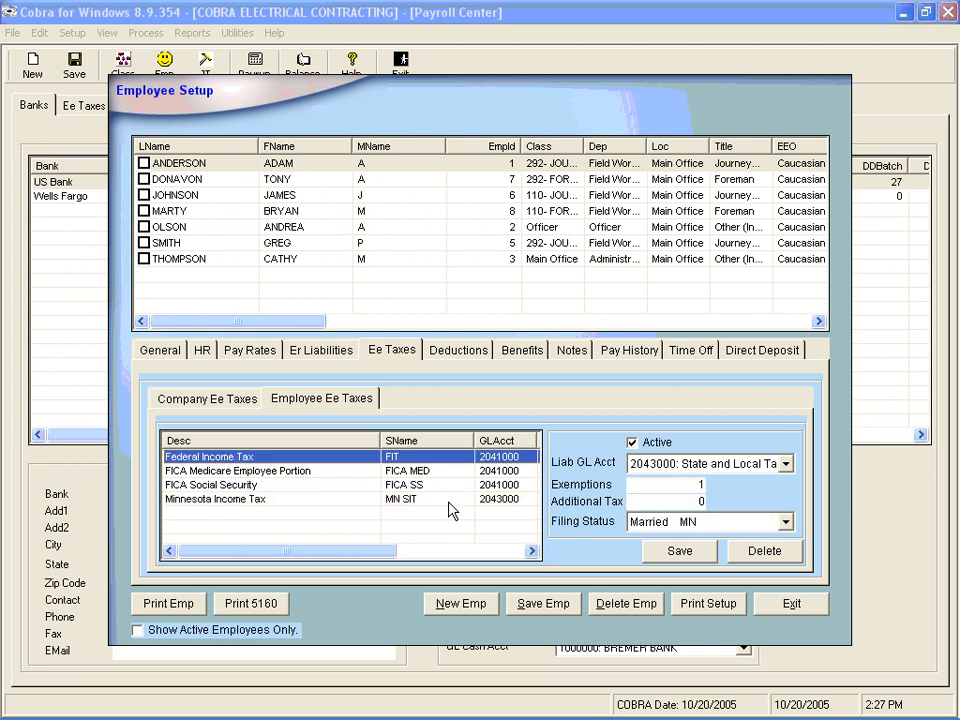
Step: Open the employee's UNION DUES-292-JMAN deduction and review its liability account, rate, amount and additional amount
click(454, 352)
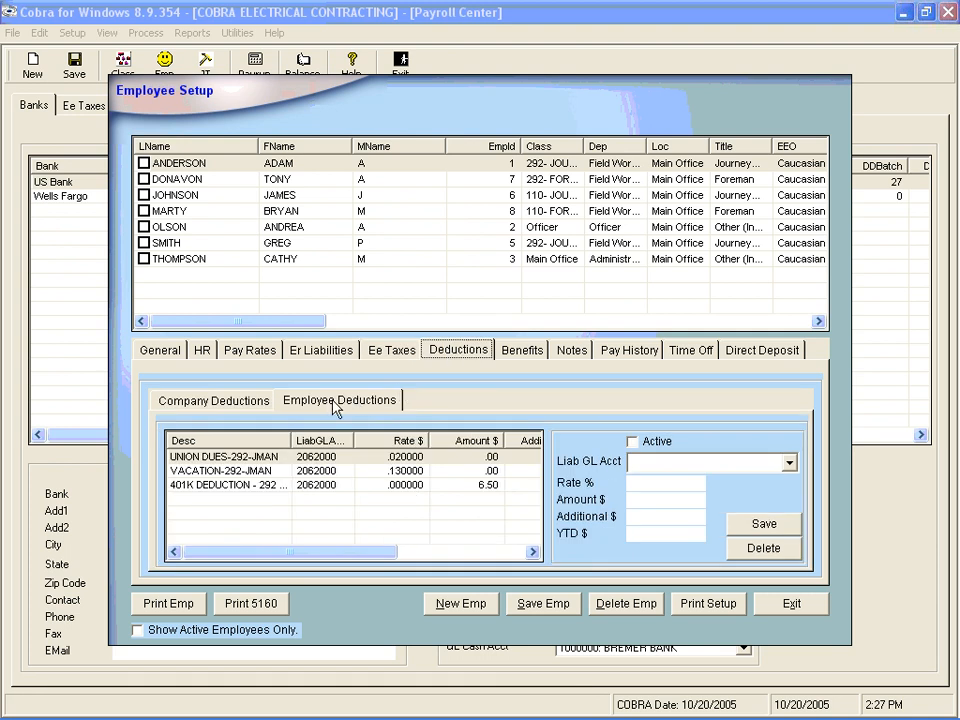
click(325, 460)
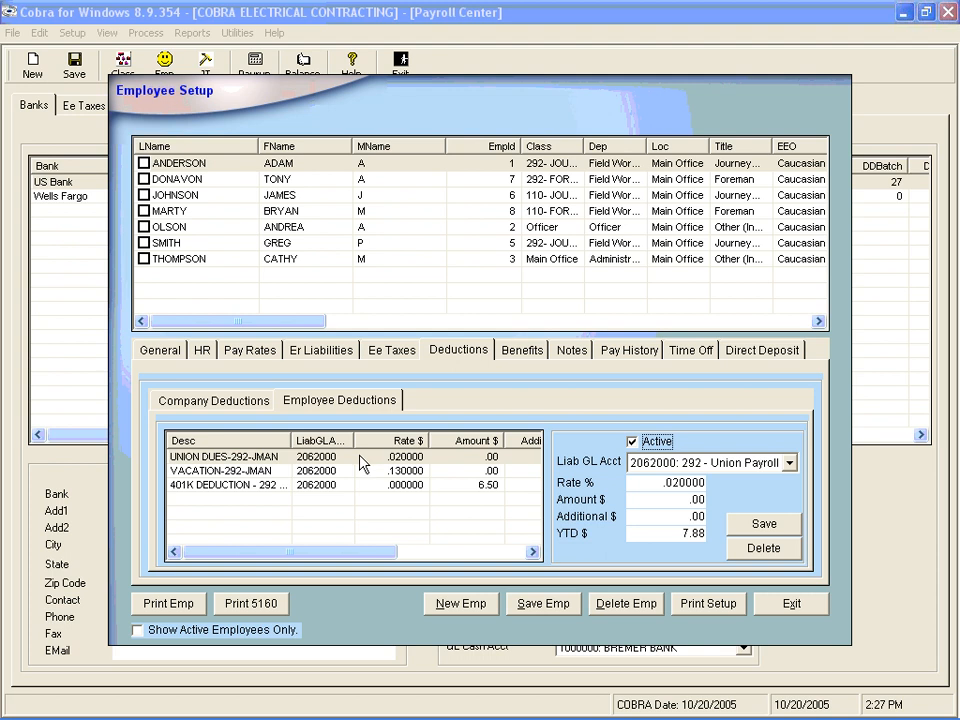
key(Tab)
key(Tab)
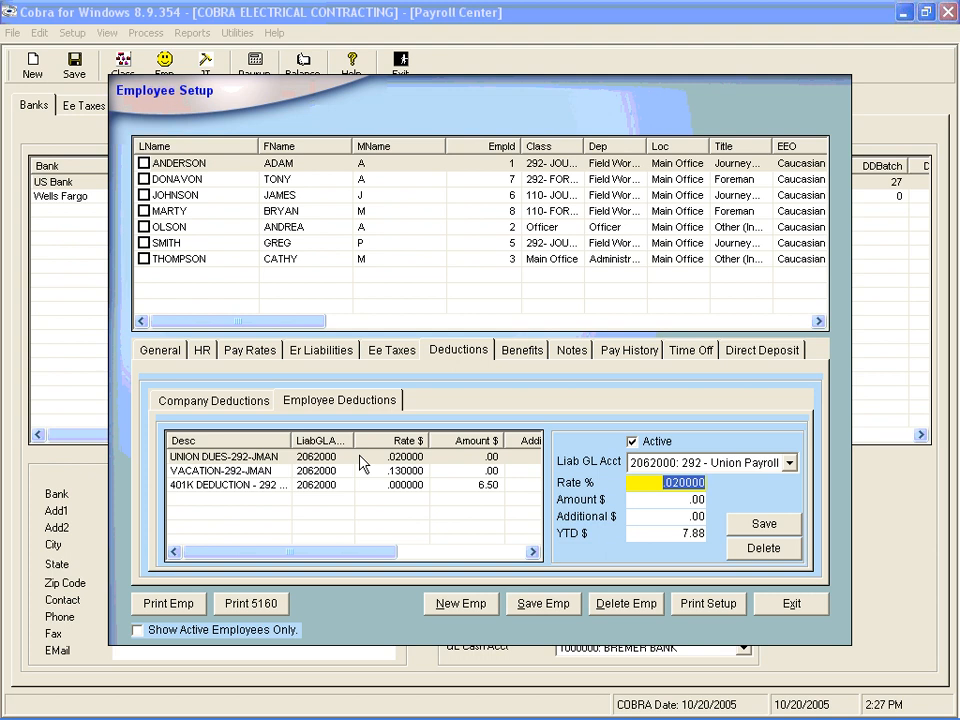
key(Tab)
key(Tab)
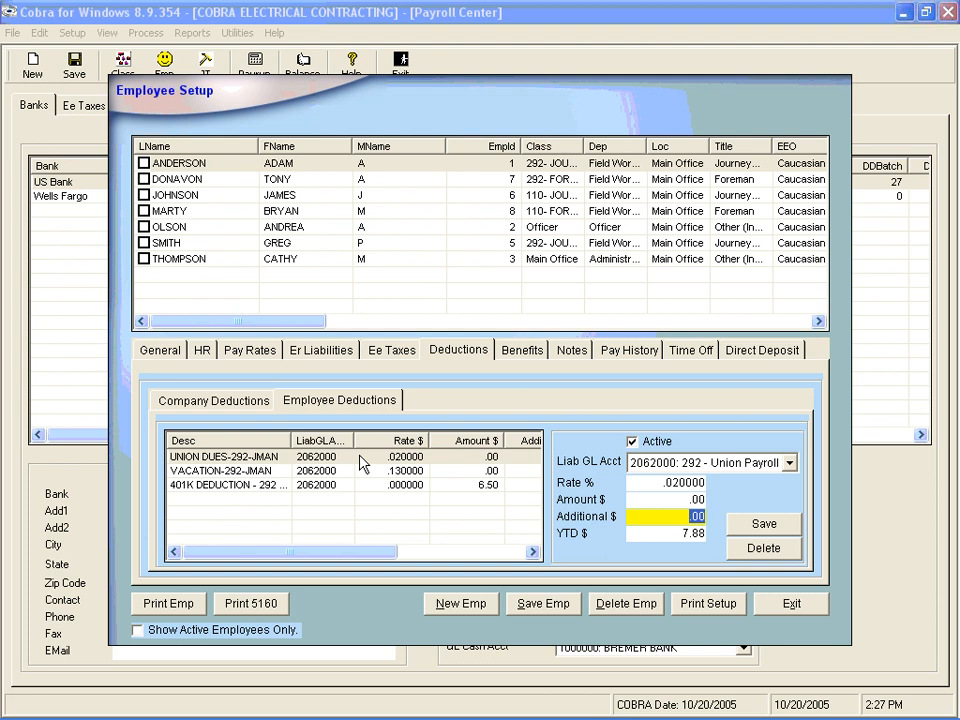
key(Tab)
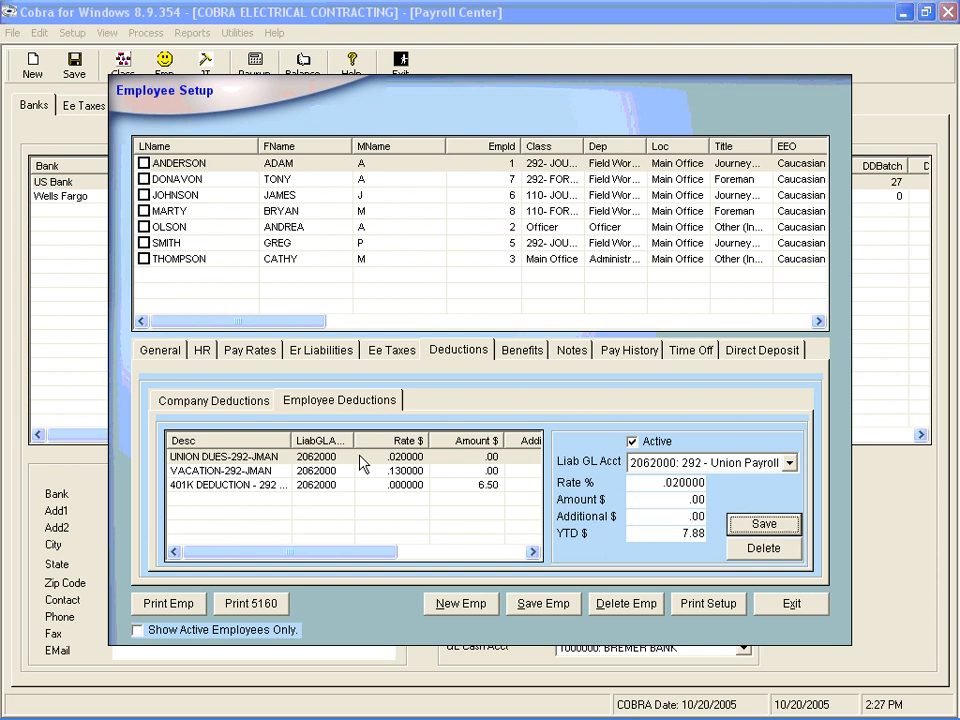
Step: Try 100 as the union dues year-to-date amount, put it back to 7.88 and save the deduction
click(672, 536)
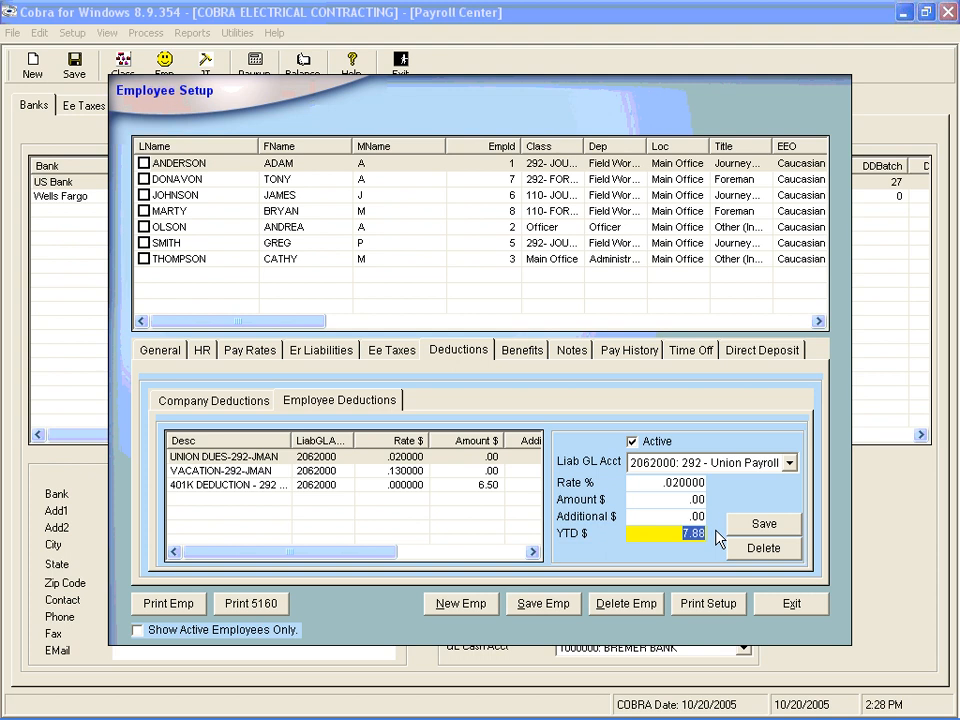
text(100)
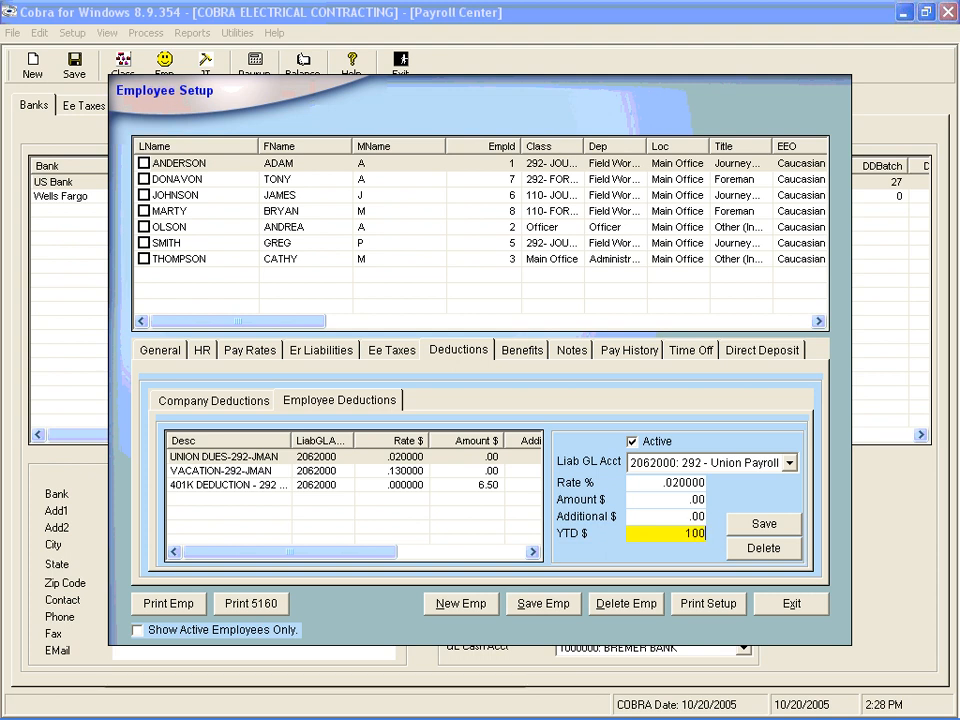
drag(678, 537, 710, 537)
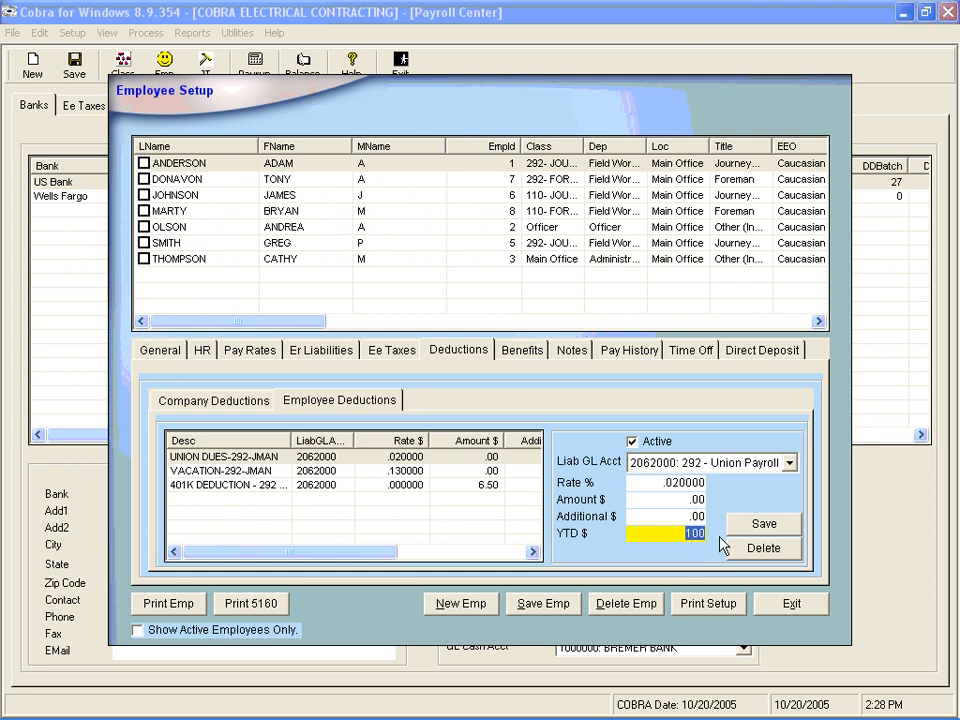
text(7.88)
click(762, 525)
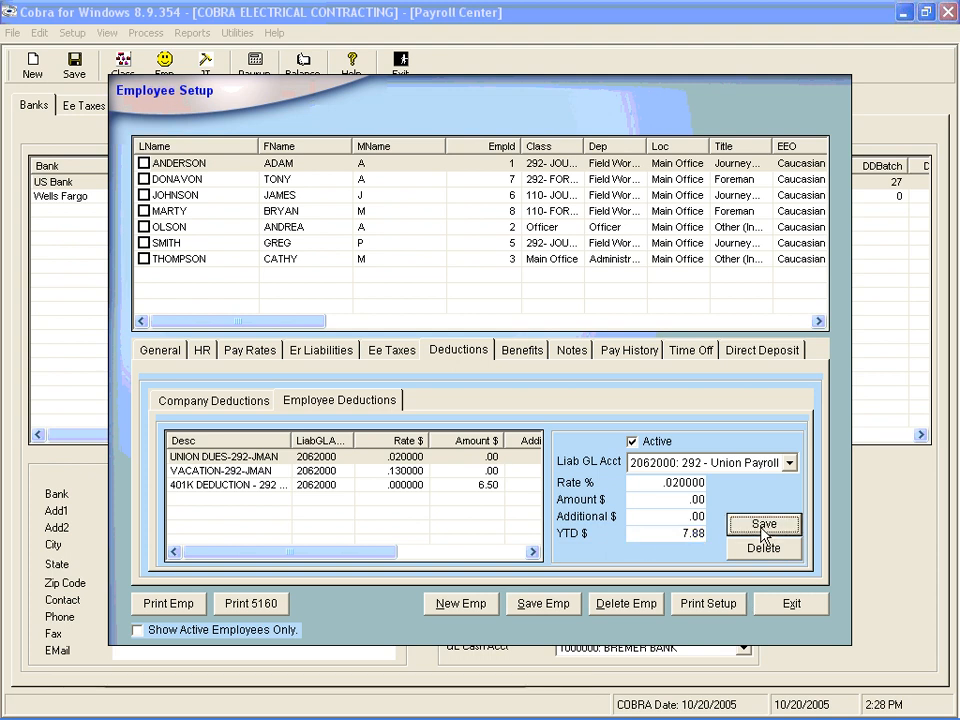
Step: Review the employee's VACATION-292-JMAN deduction and save it with a .130000 rate and no fixed or additional amount
click(388, 471)
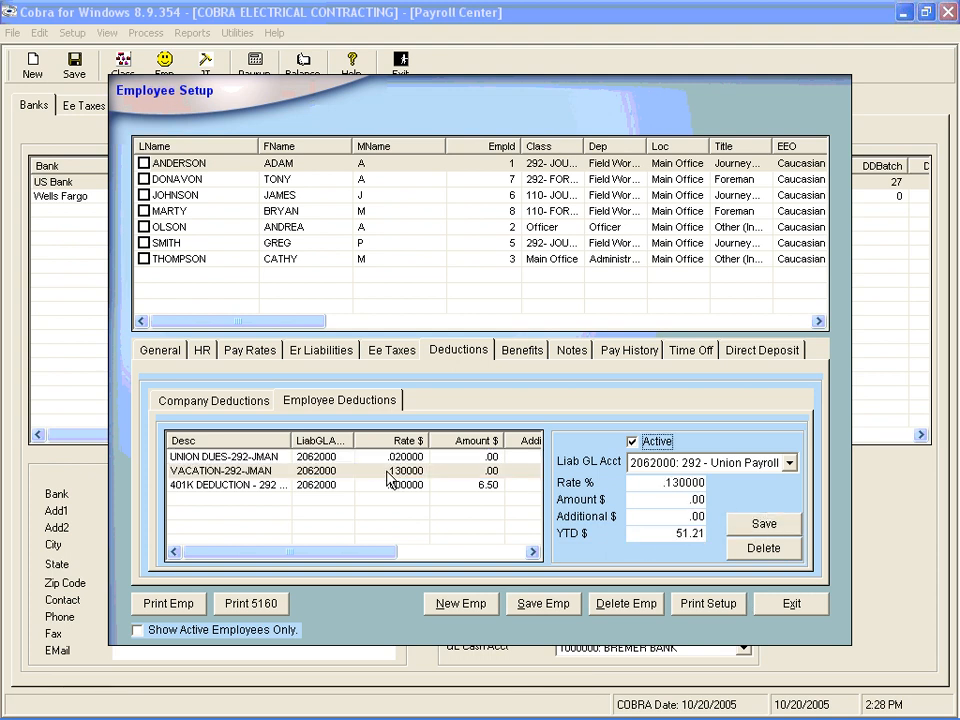
key(Tab)
key(Tab)
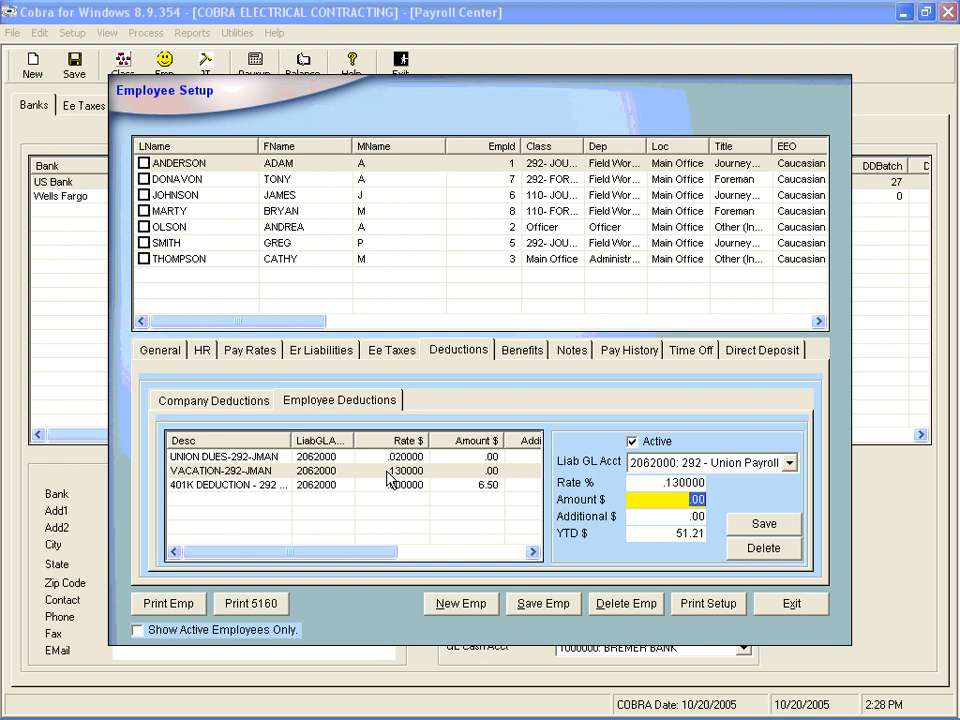
key(Tab)
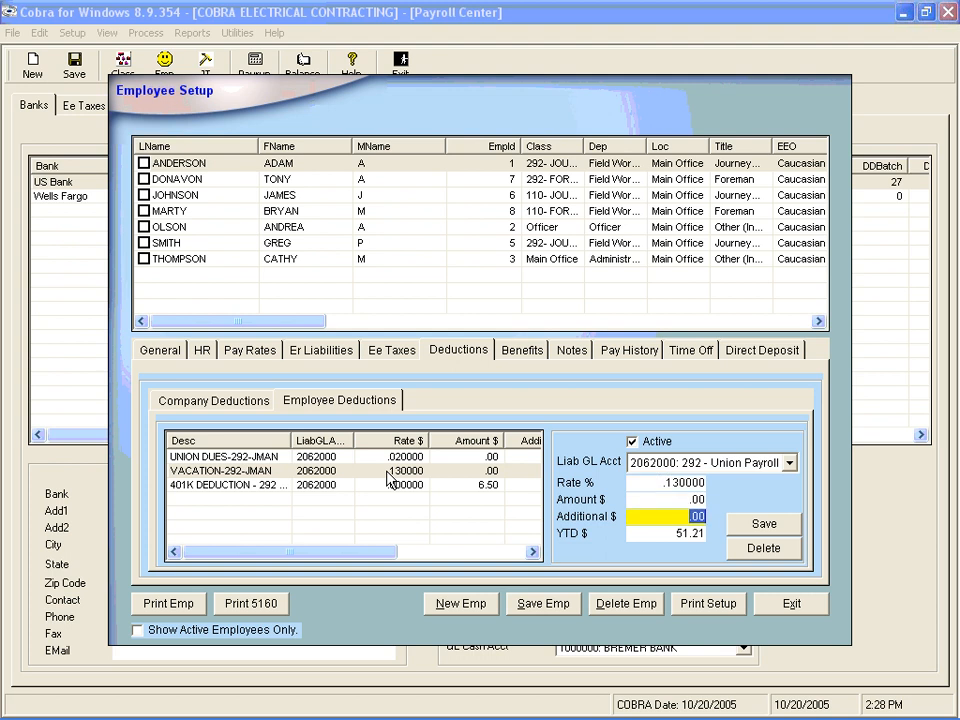
click(745, 528)
Step: Review the employee's 292 401K deduction and save it with a 6.50 amount and no rate or additional amount
click(467, 488)
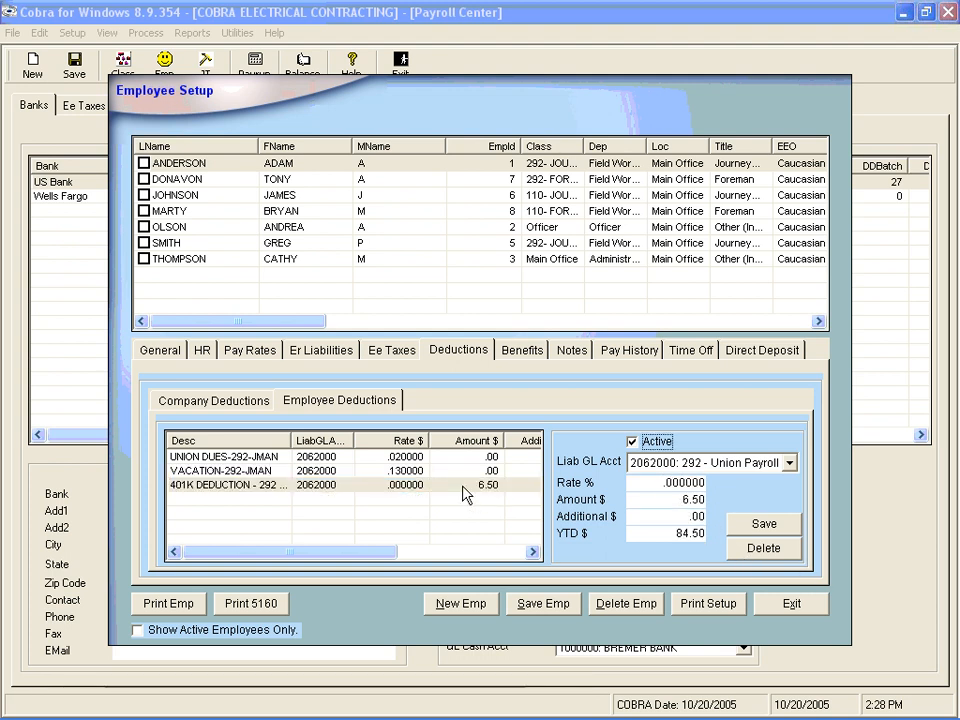
key(Tab)
key(Tab)
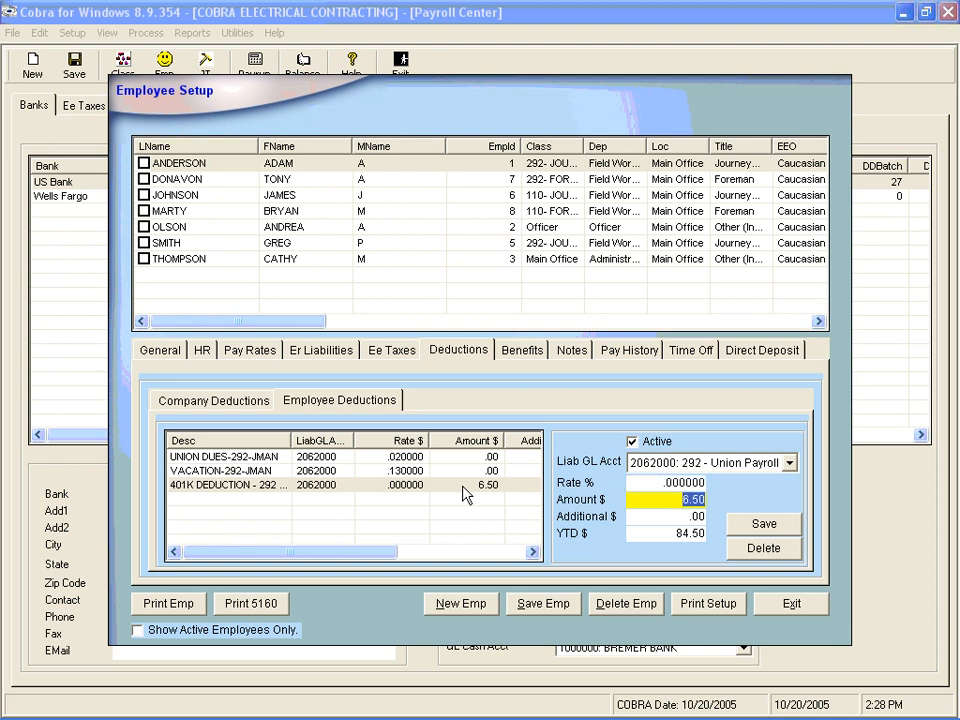
key(Tab)
key(Tab)
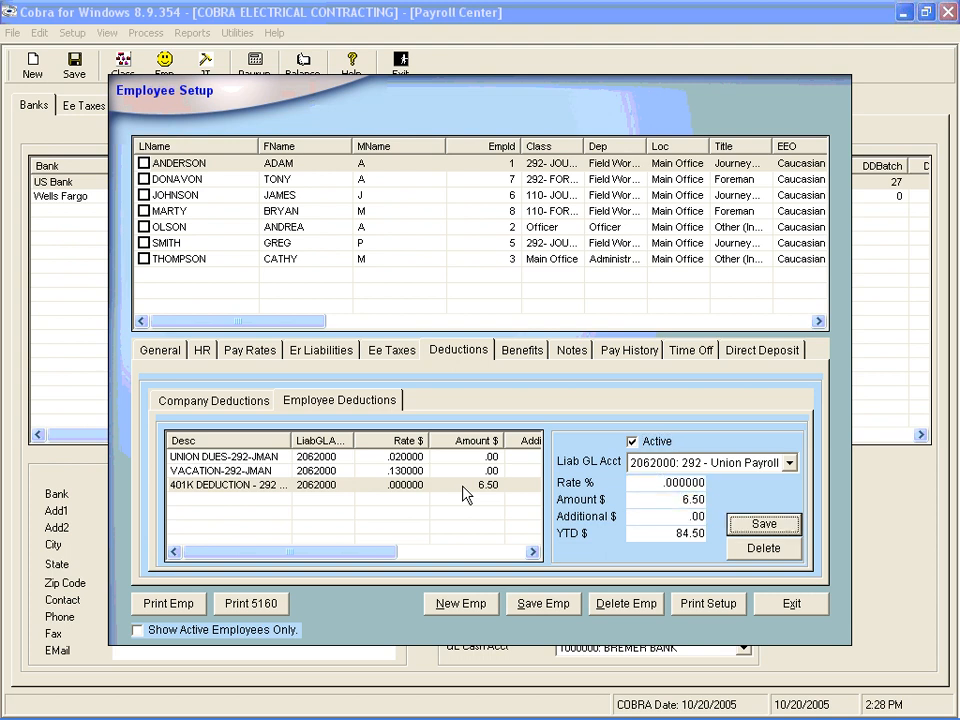
key(Return)
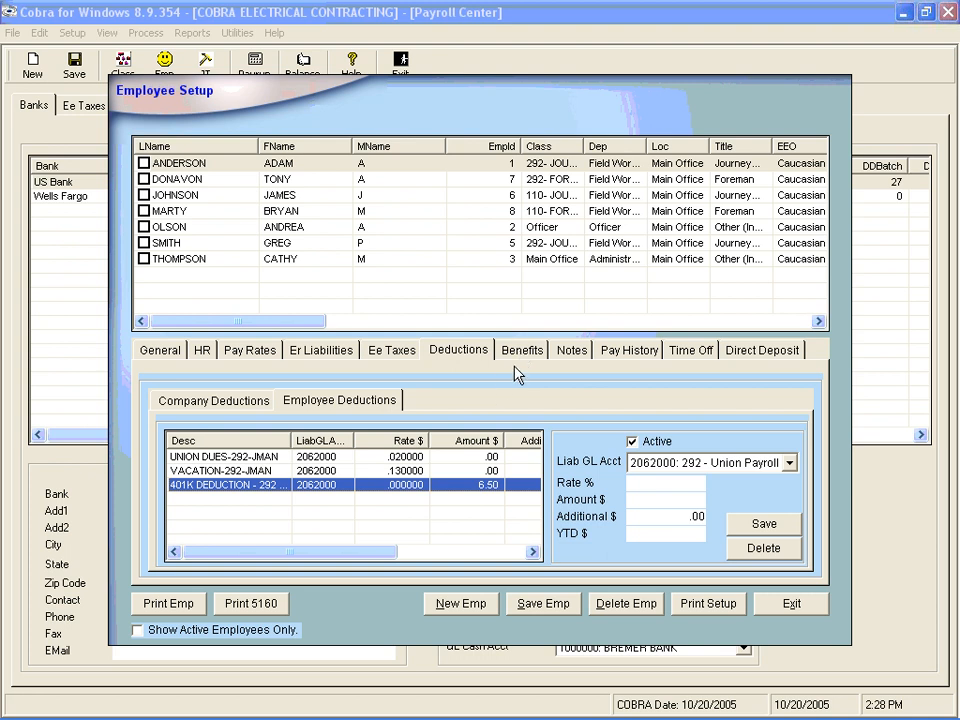
Step: Add the CREDIT UNION deduction from the company deductions to the employee
click(230, 405)
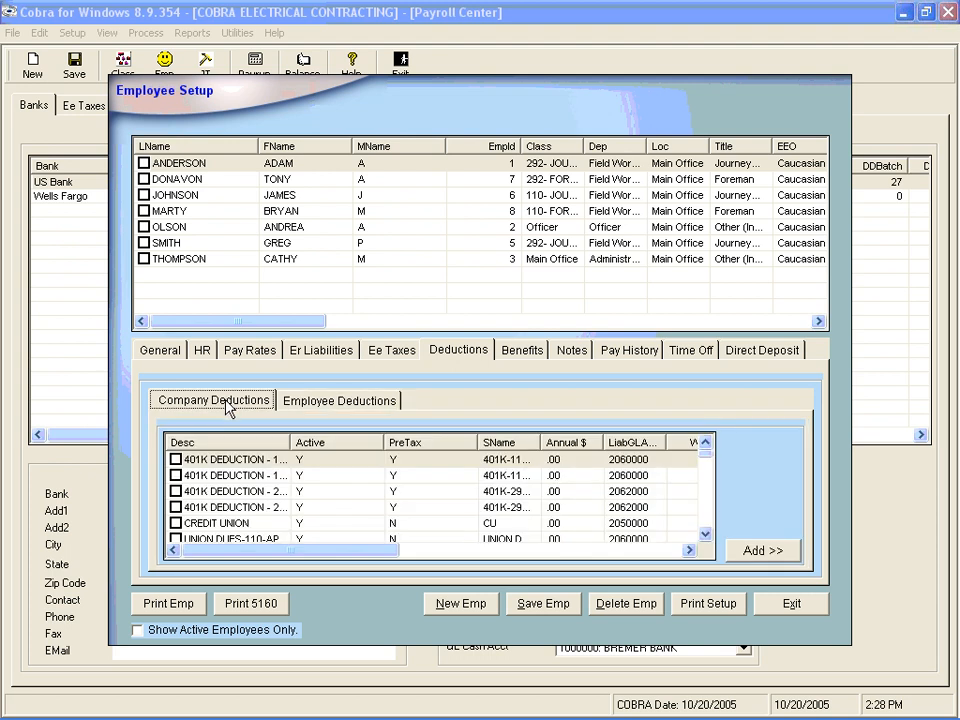
click(176, 524)
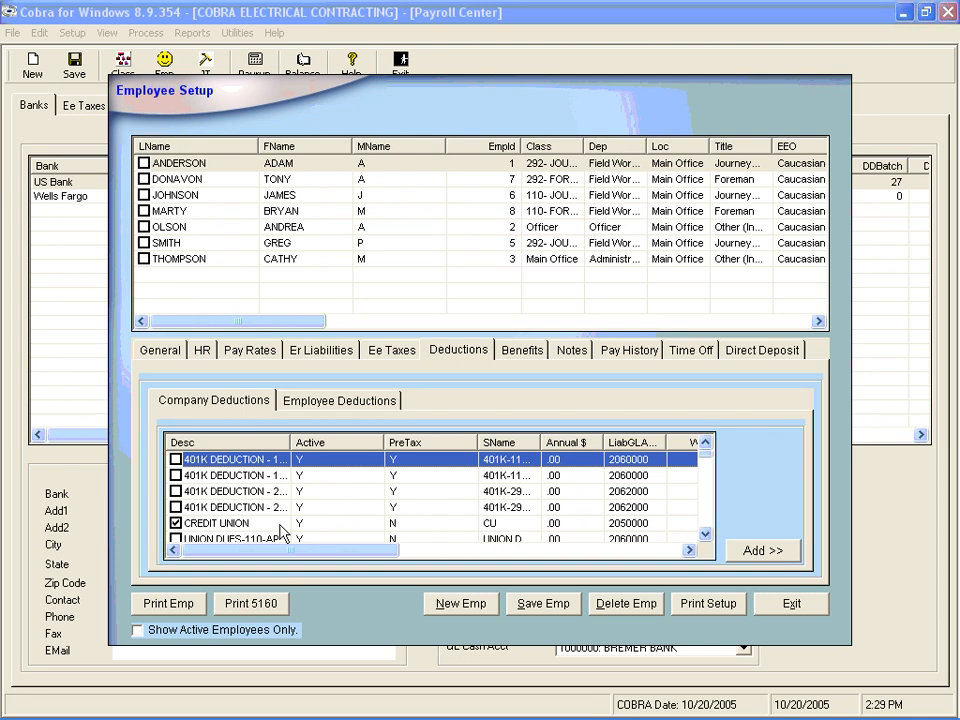
click(755, 550)
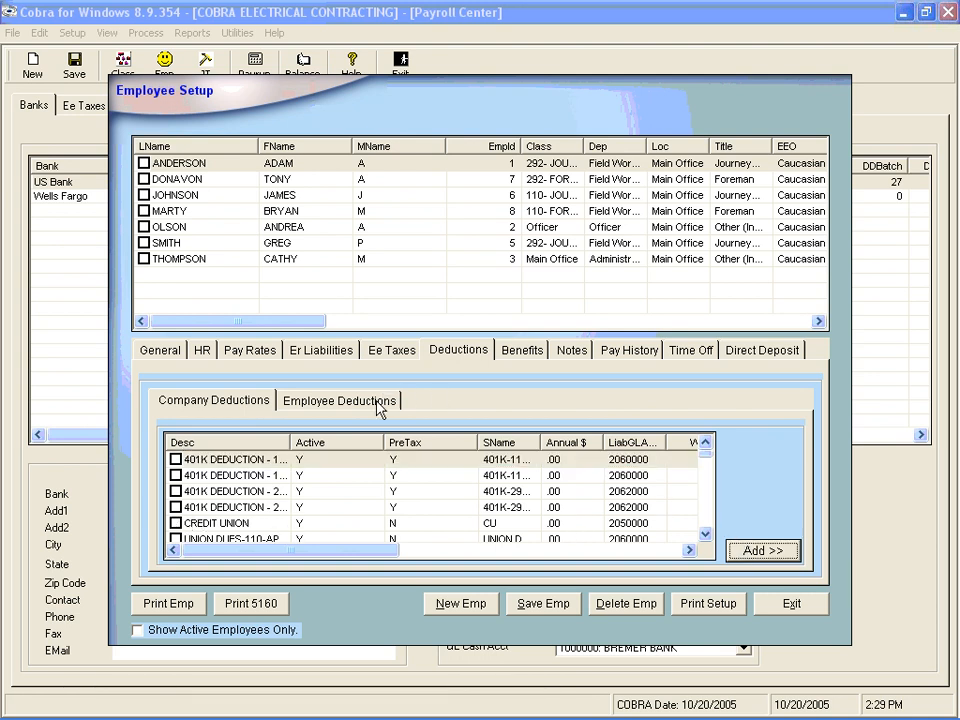
Step: Set the amount of the employee's CREDIT UNION deduction to 20 and save it
click(381, 403)
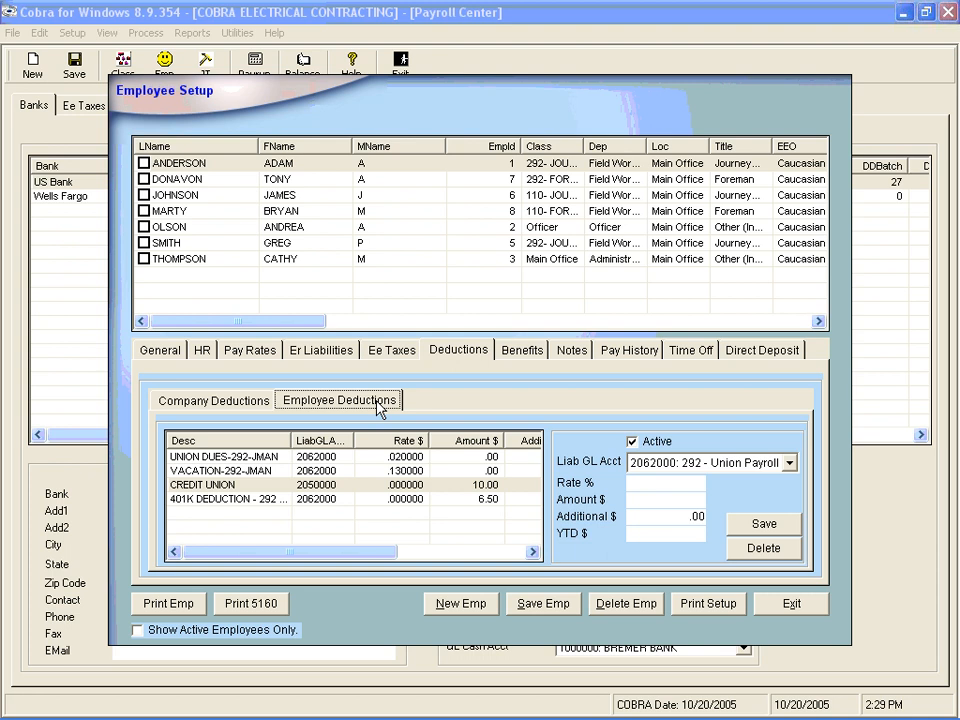
click(285, 487)
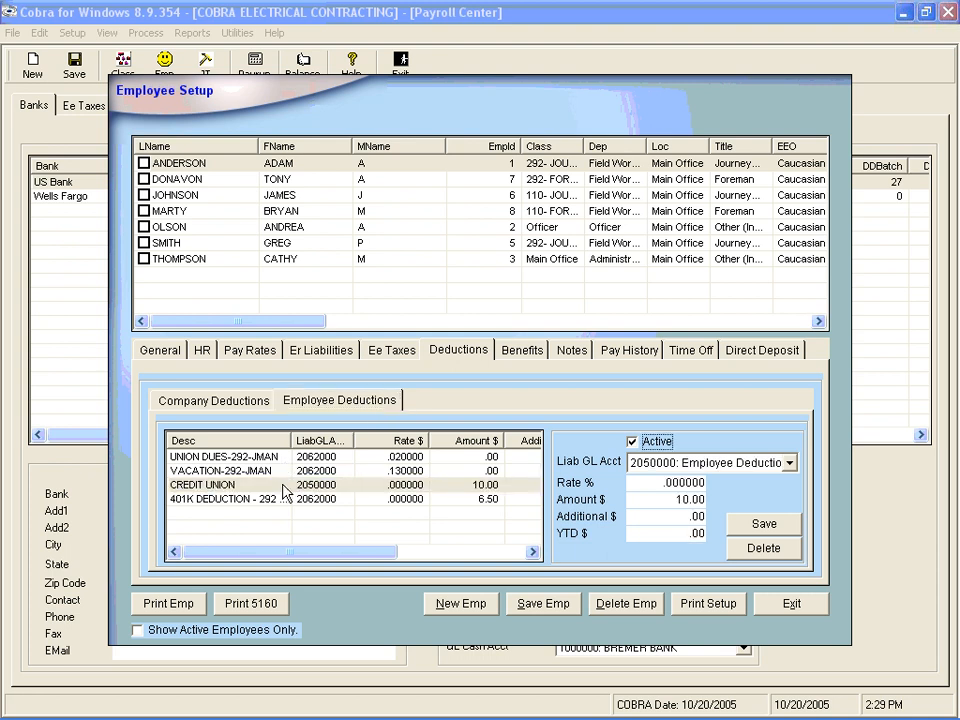
key(Tab)
key(Tab)
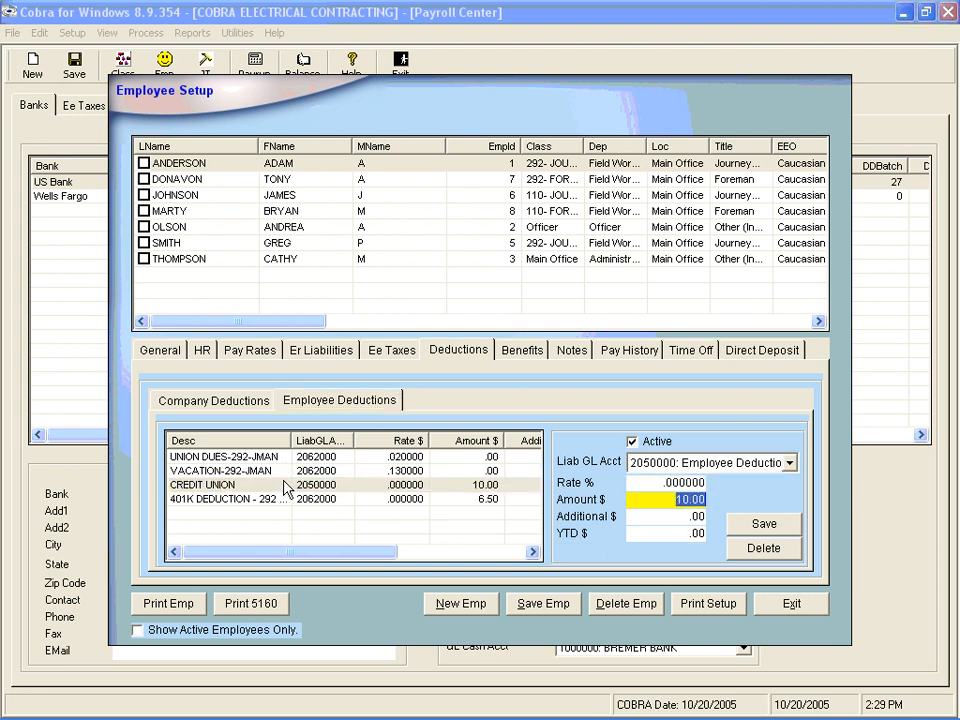
text(20)
key(Tab)
key(Tab)
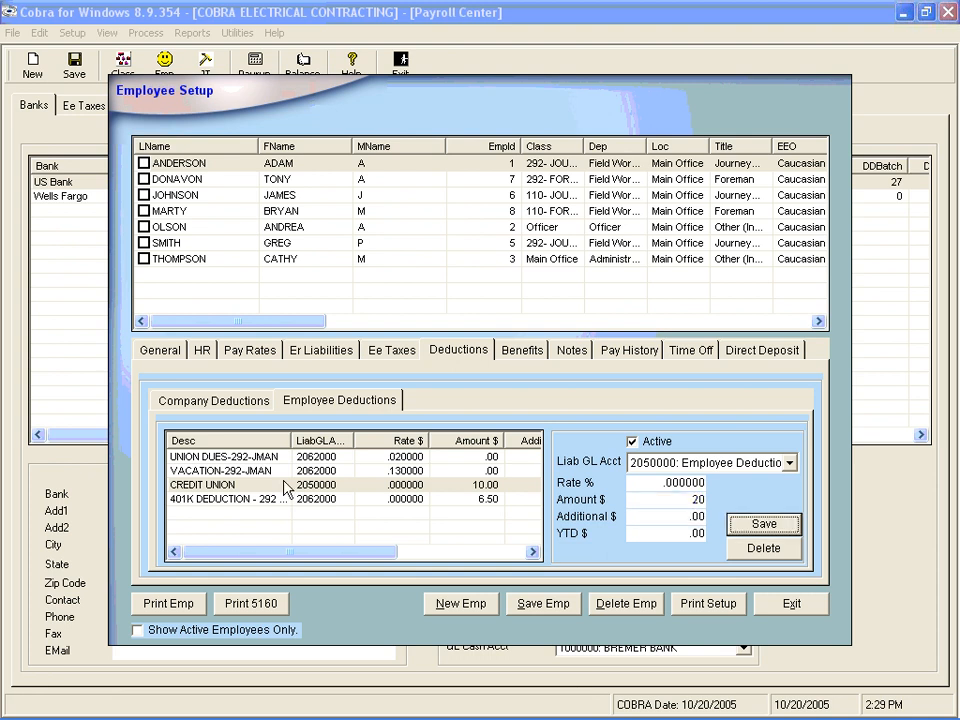
key(Return)
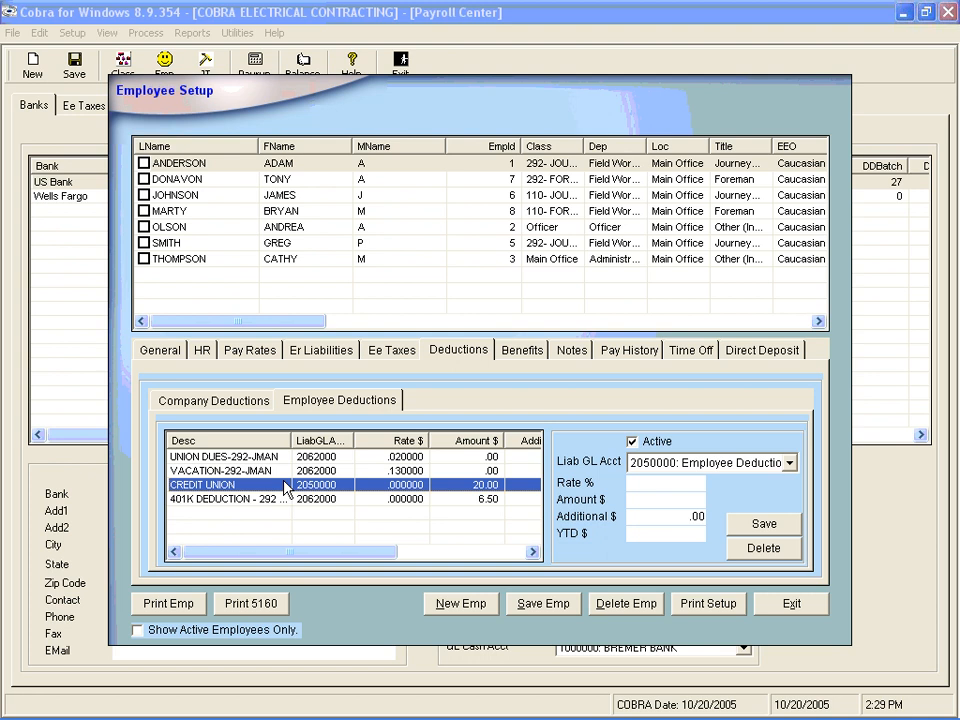
Step: Add the IRA PC benefit from the company benefits to the employee
click(514, 352)
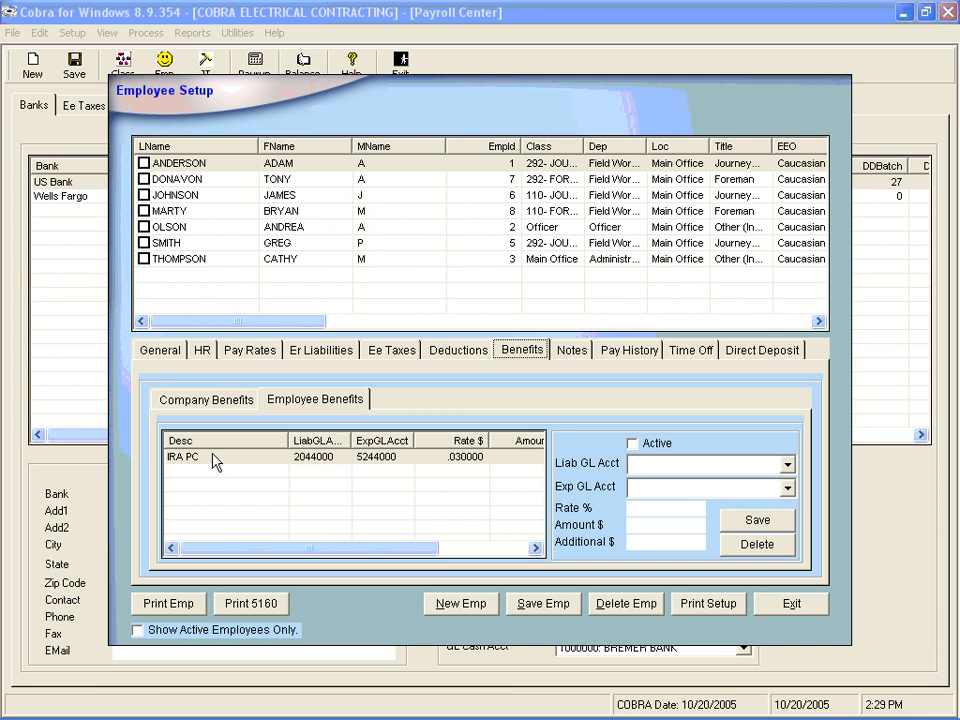
click(203, 404)
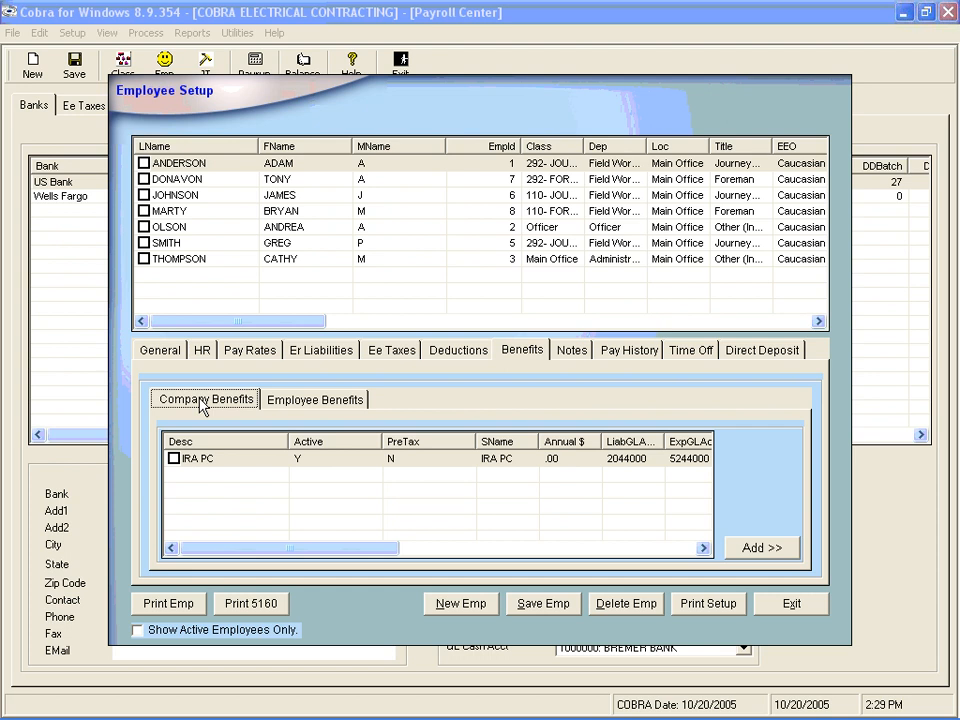
click(174, 459)
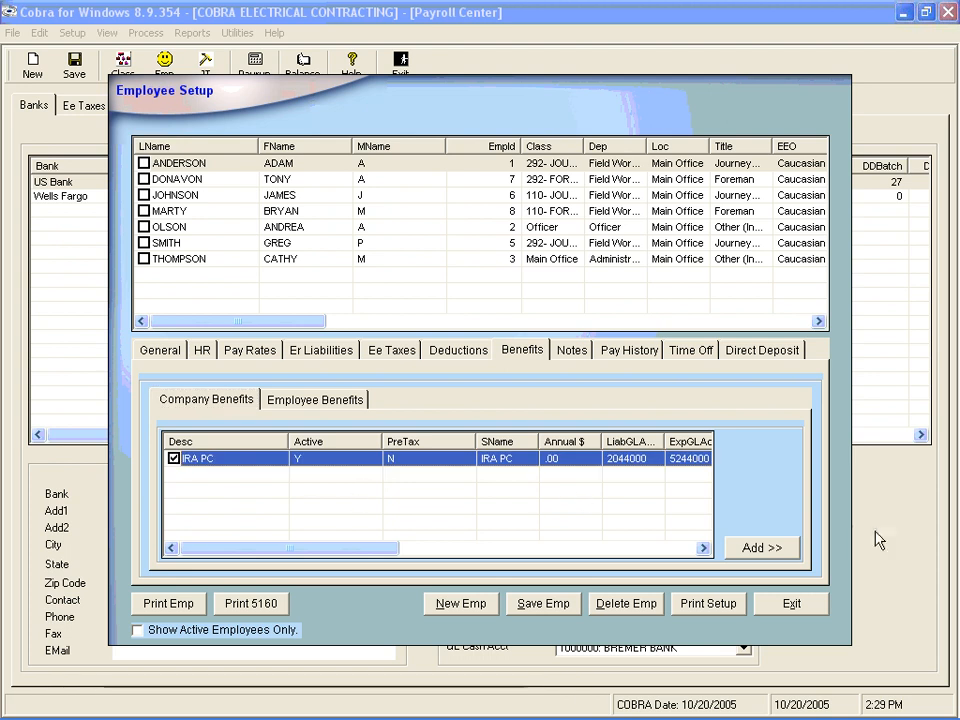
click(755, 547)
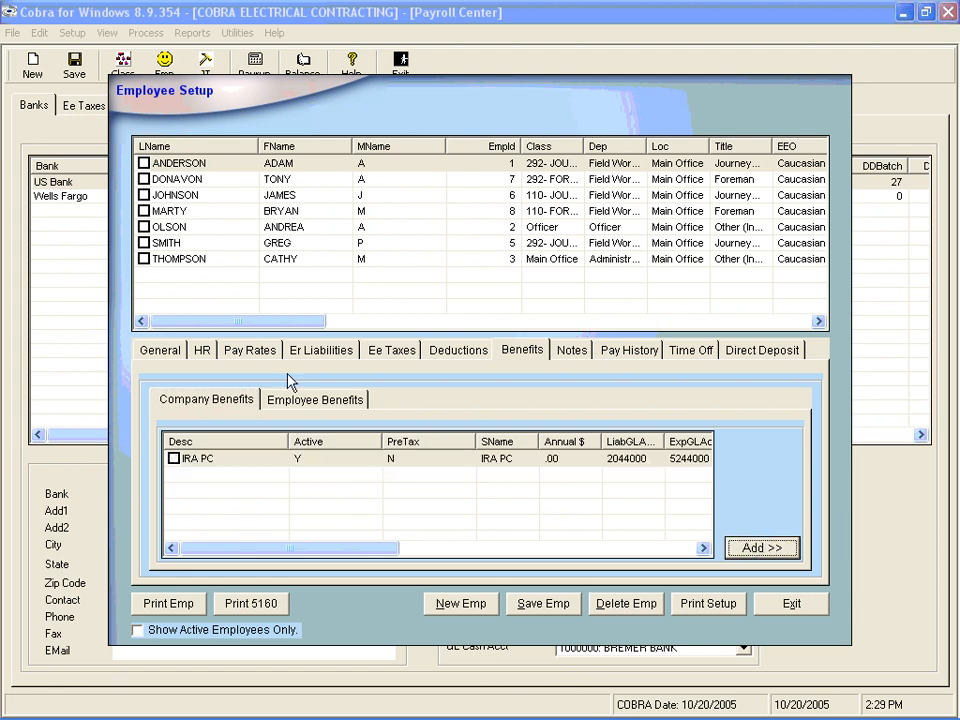
Step: Set the rate of the employee's IRA PC benefit to .05 and save it
click(315, 399)
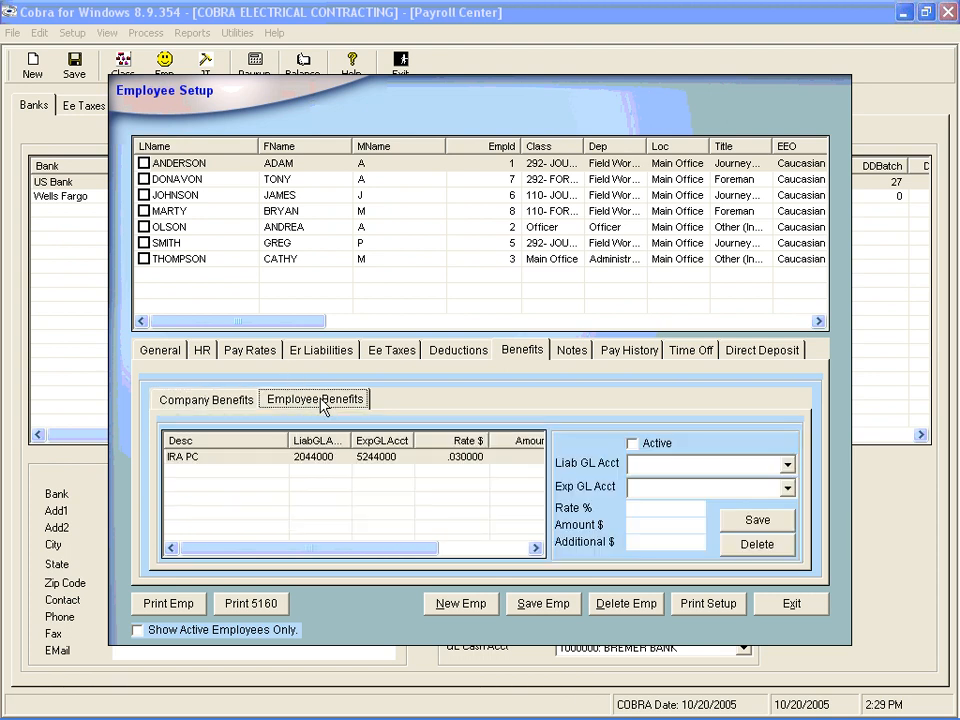
click(305, 460)
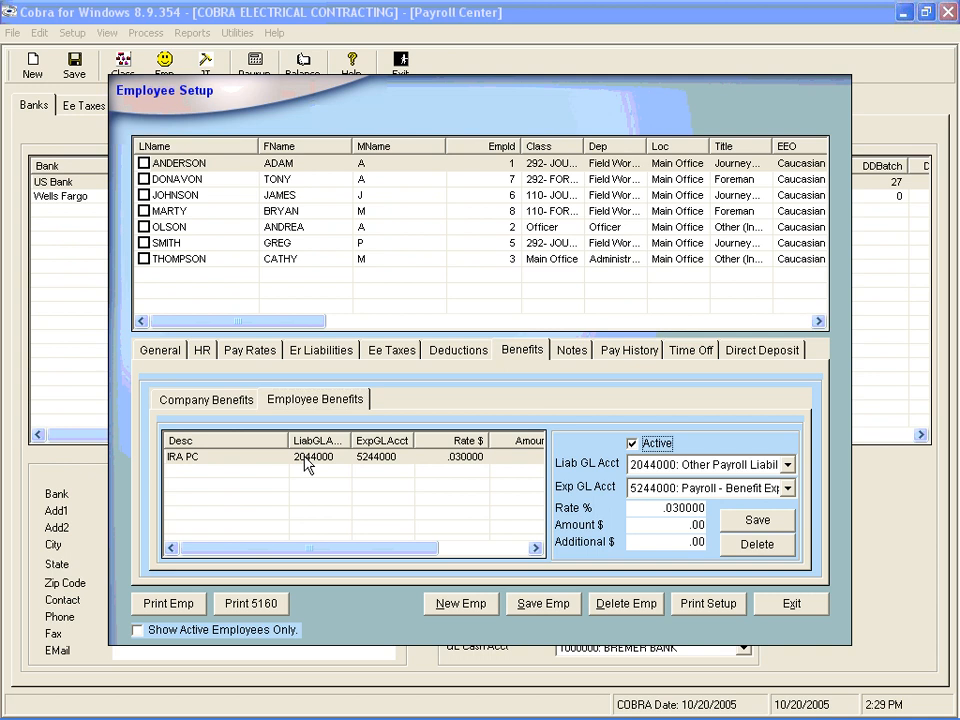
key(Tab)
key(Tab)
key(Tab)
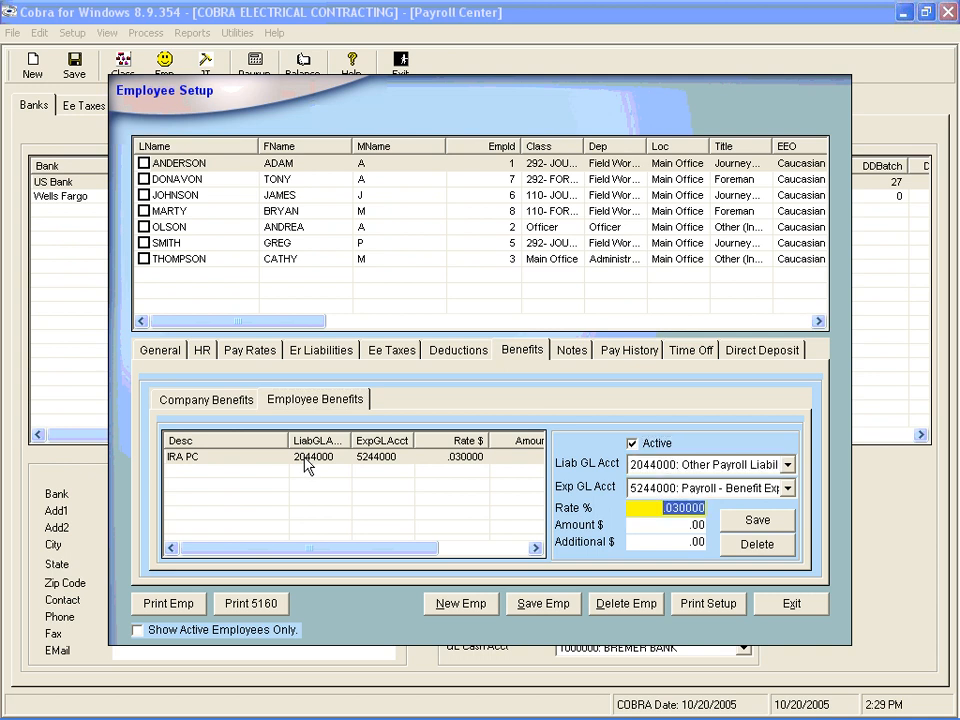
text(.05)
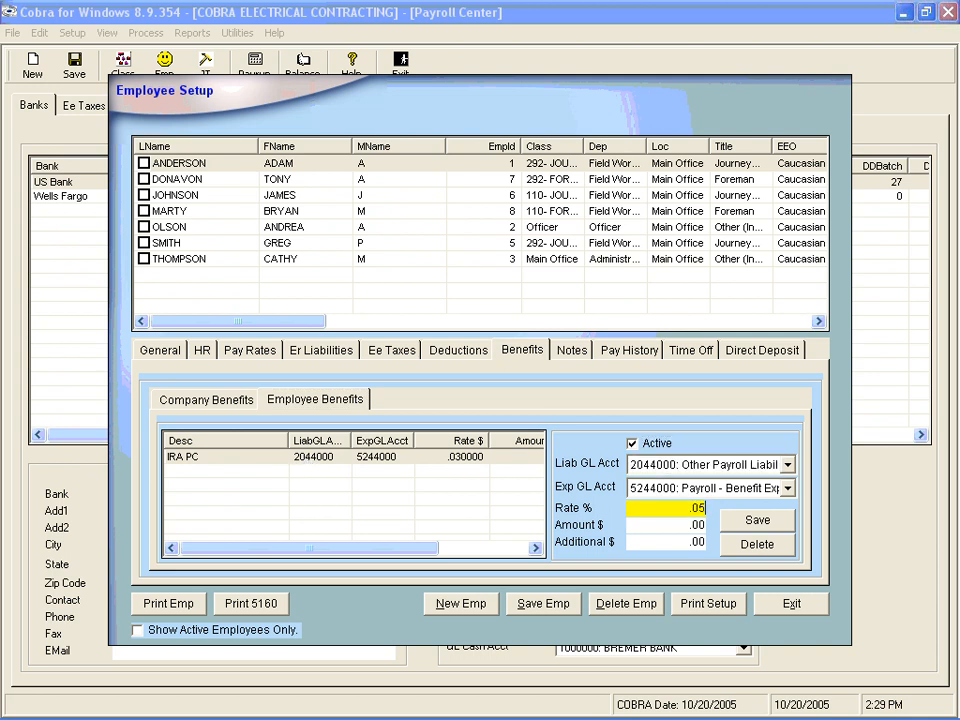
key(Tab)
key(Tab)
key(Tab)
key(Return)
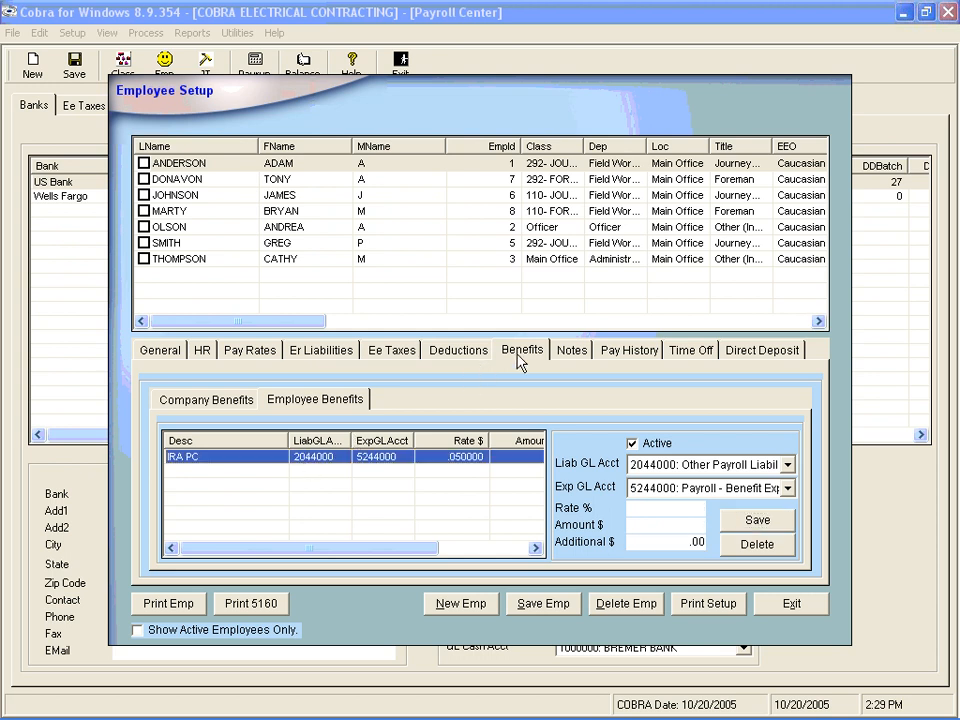
Step: Look at the employee's notes and preview the 01/19/2005 check from the pay history through to the check stub's payment section
click(571, 352)
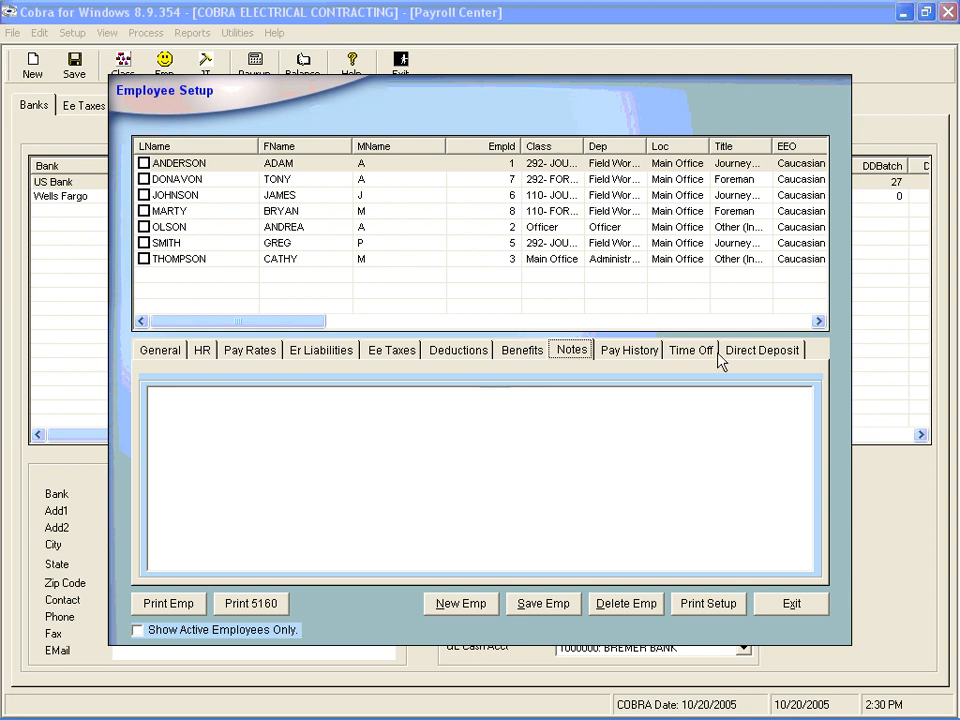
click(617, 352)
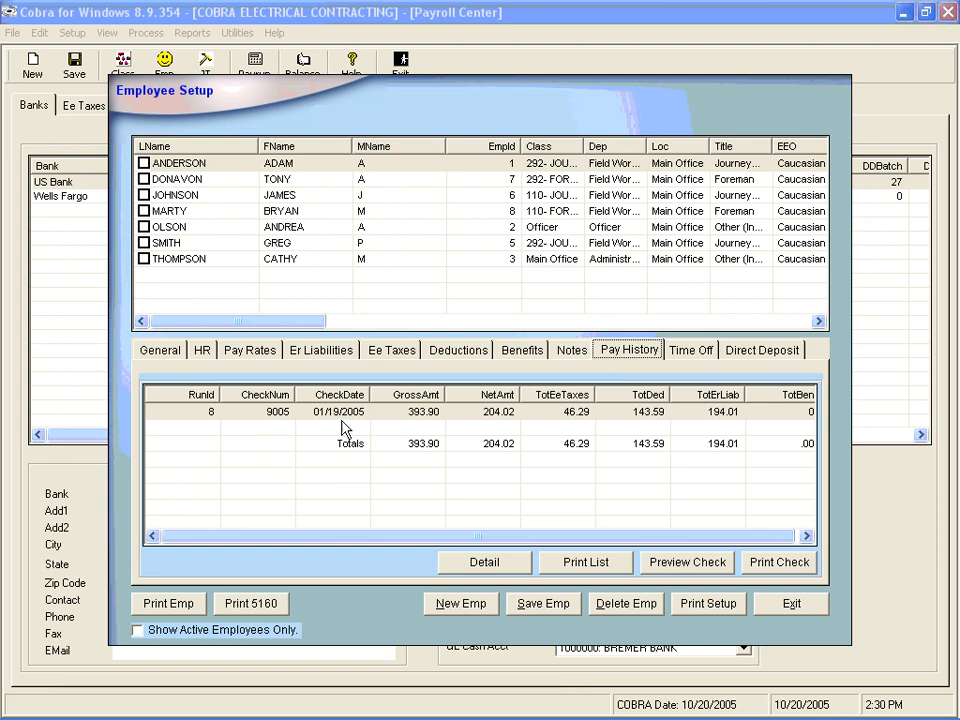
click(273, 413)
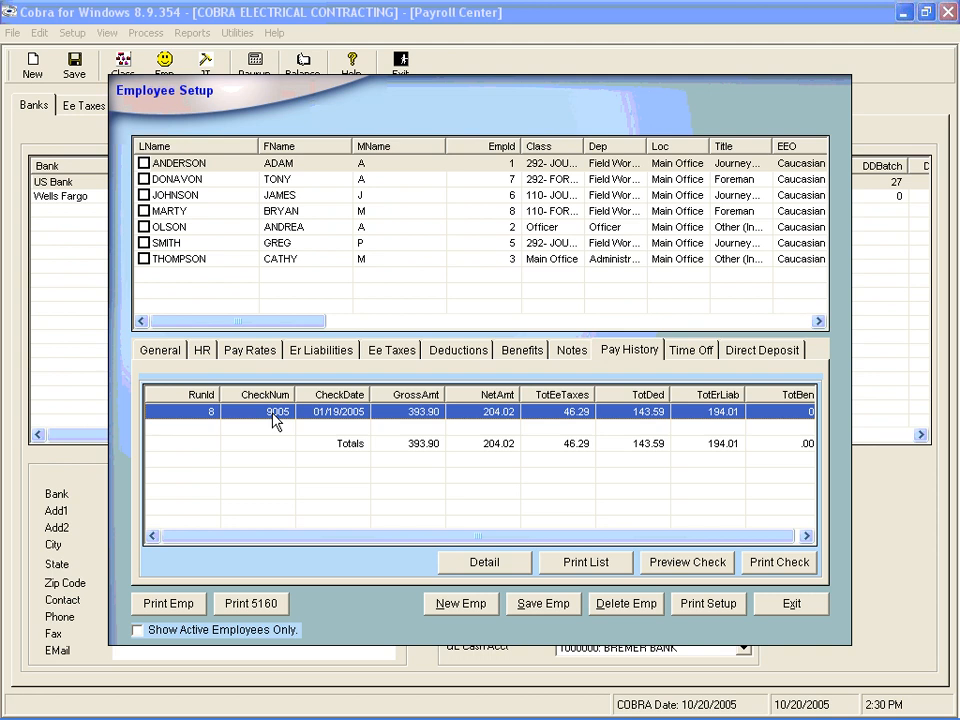
click(680, 565)
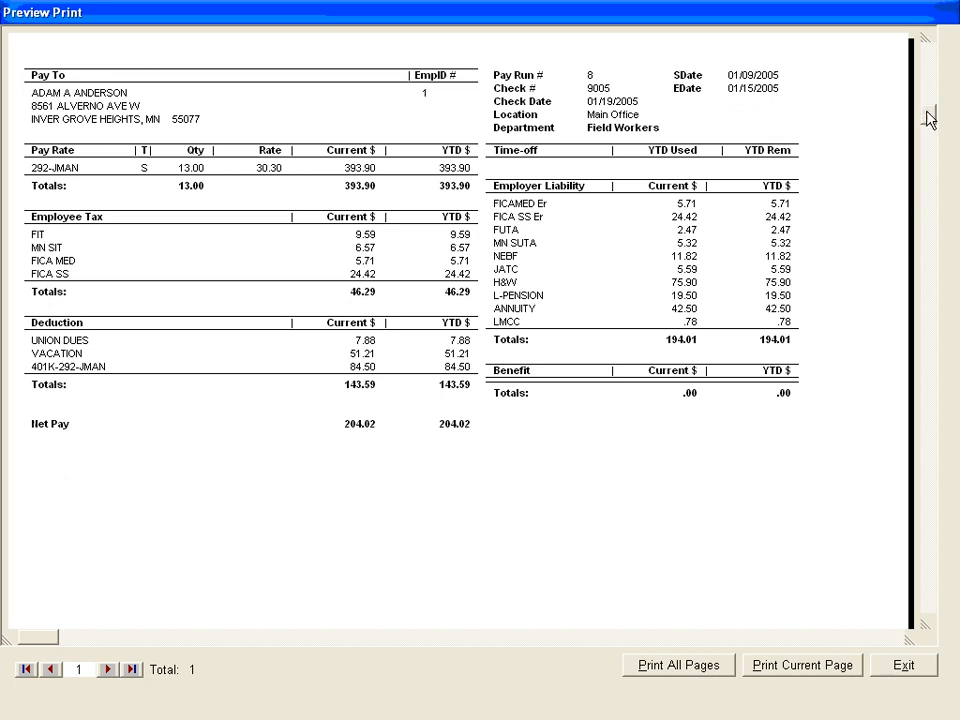
drag(926, 118, 932, 317)
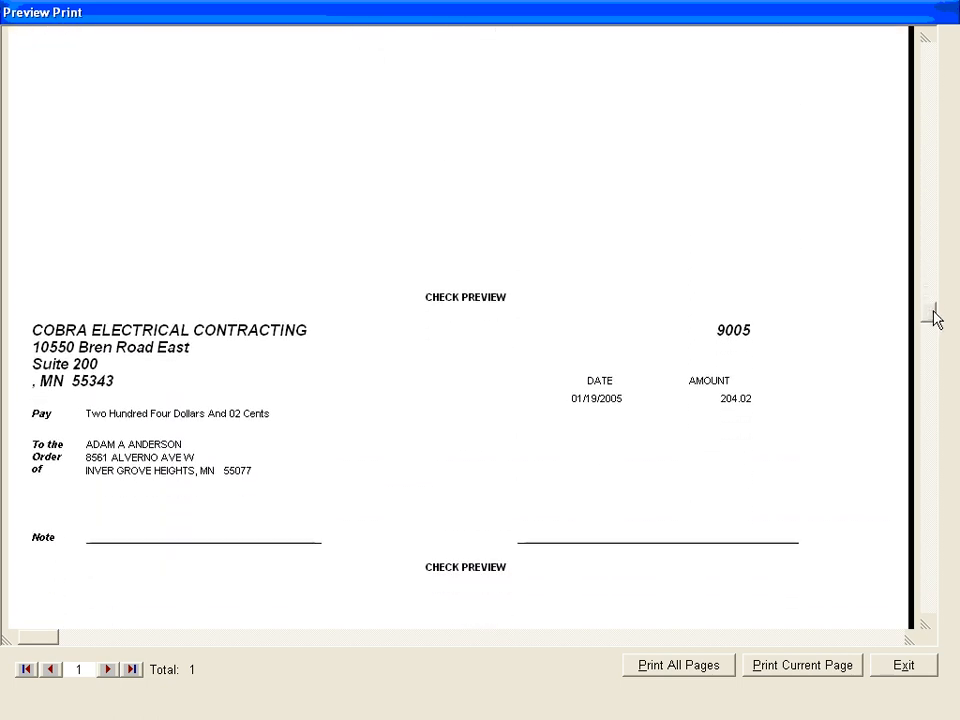
click(903, 665)
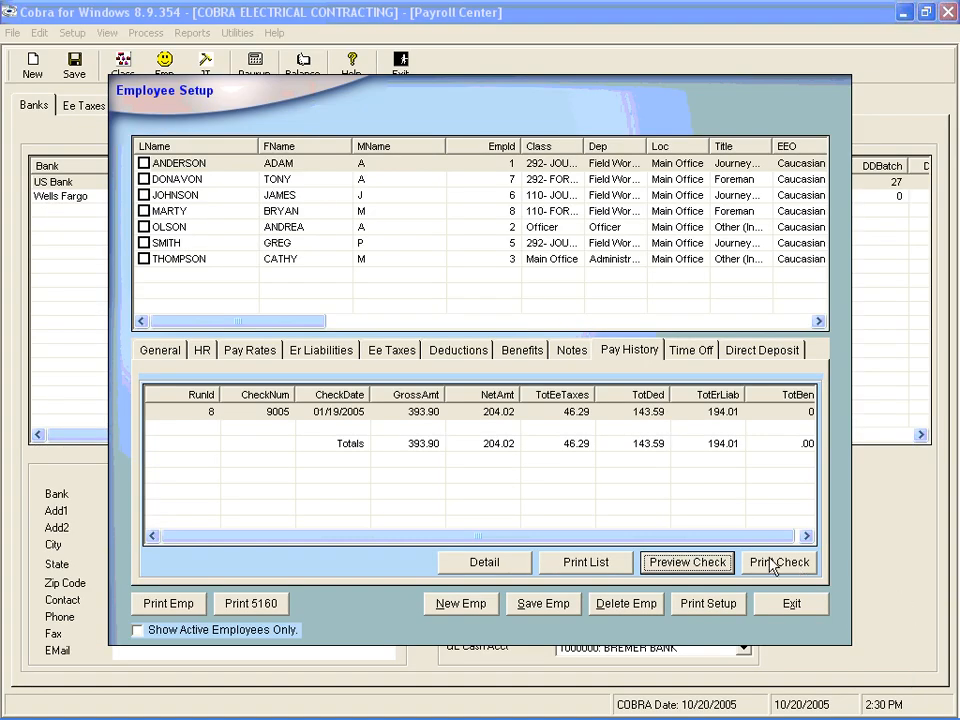
Step: Examine the payrun detail behind the 01/19/2005 check, including its work dates, units, wage and earnings
click(513, 414)
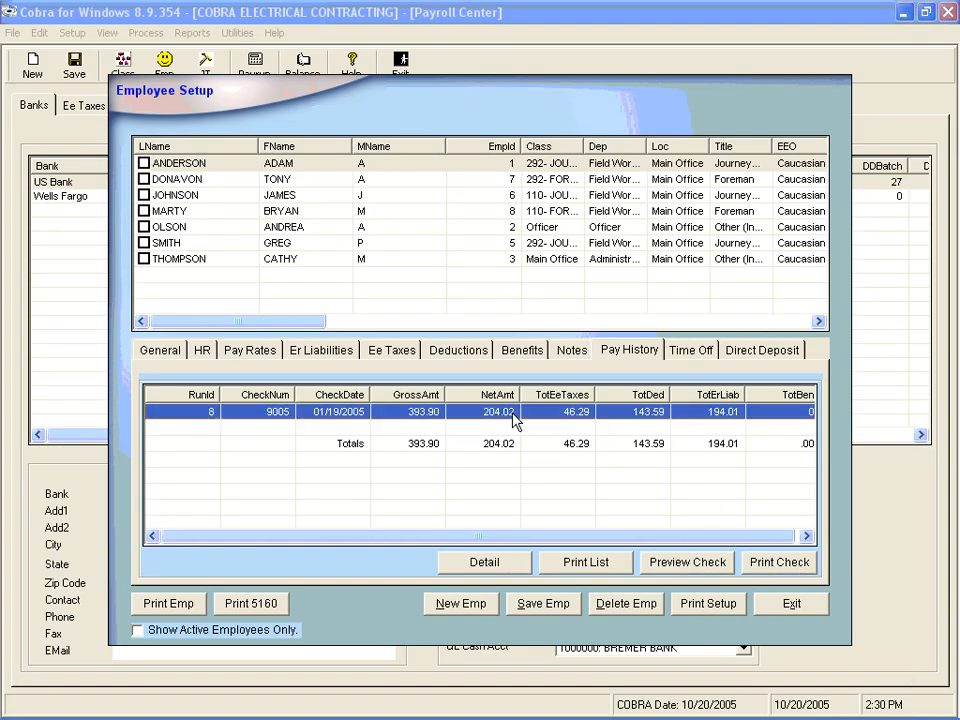
click(477, 566)
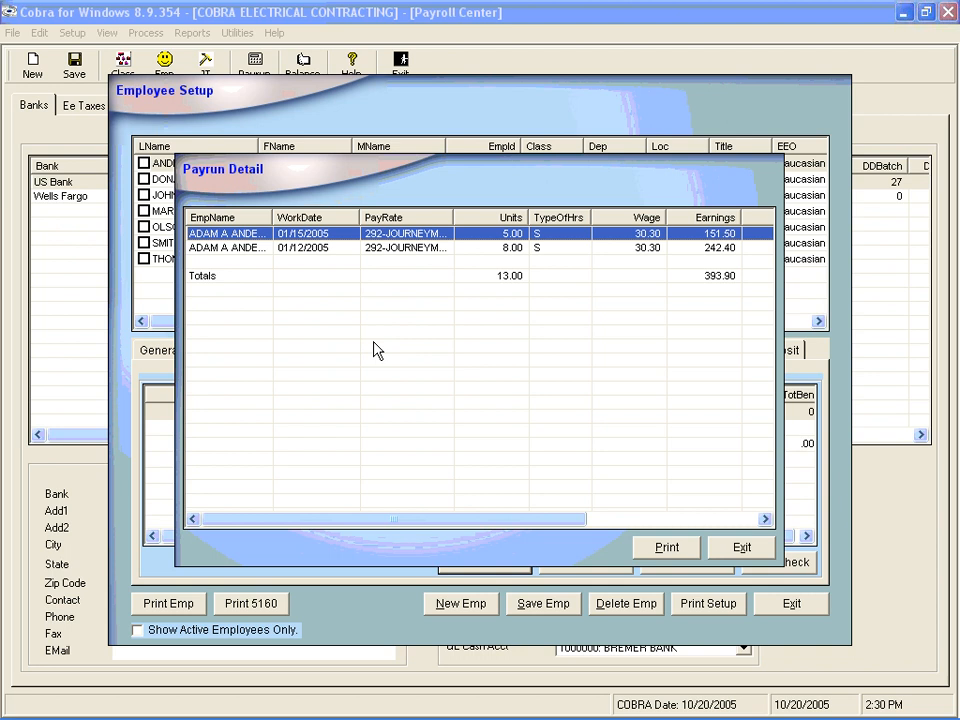
drag(456, 519, 384, 506)
click(750, 550)
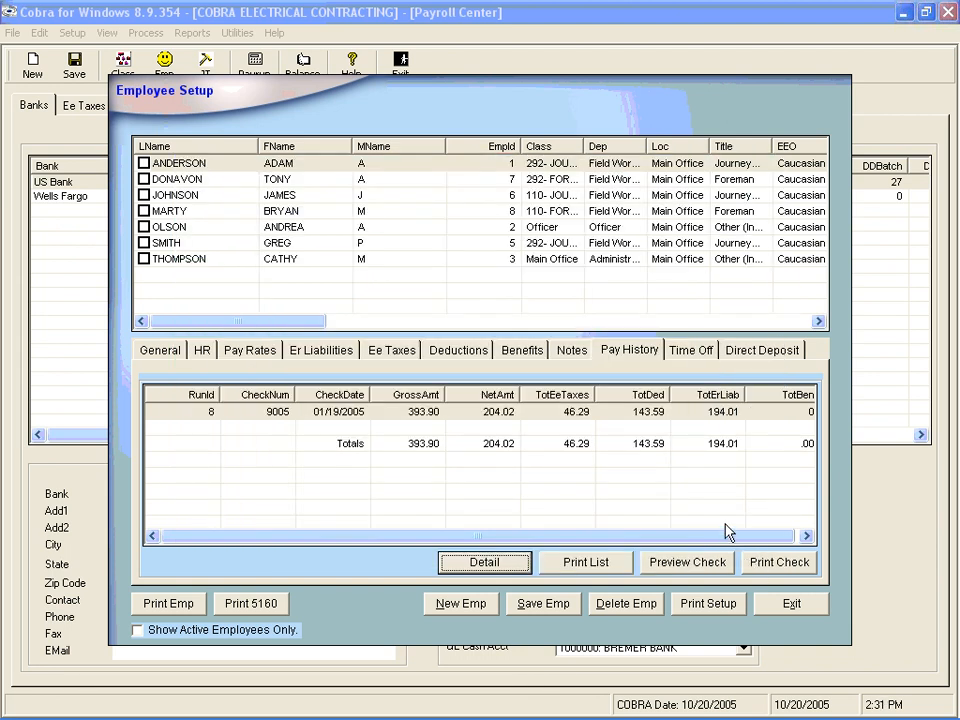
Step: Review the year-to-date hour fields of the employee's VACATION ACCRUAL time off and save the time-off record
click(687, 352)
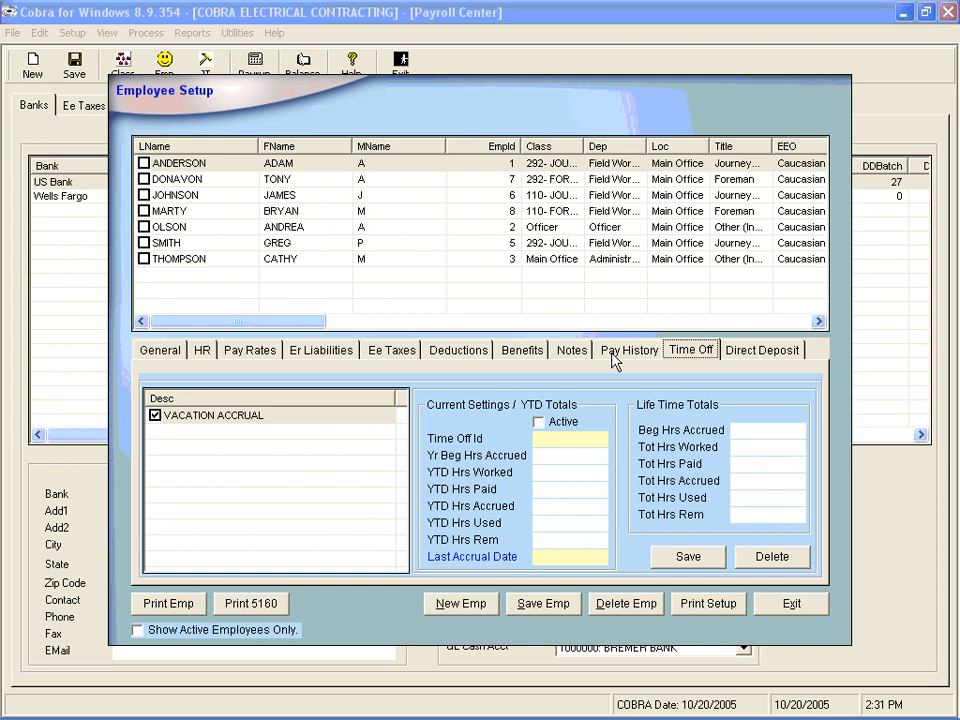
click(187, 422)
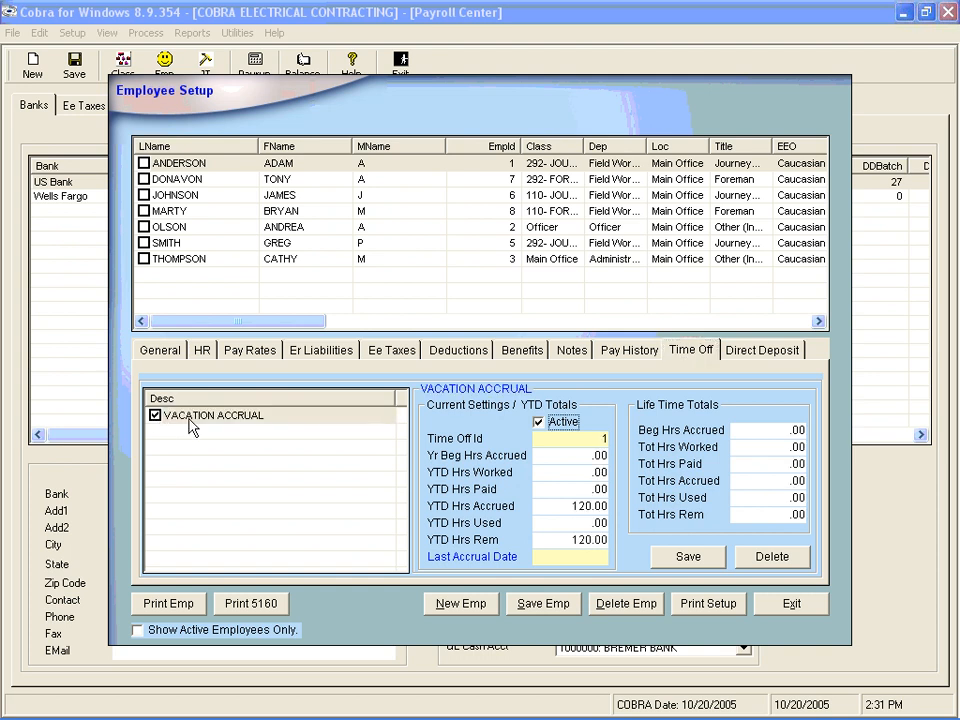
key(Tab)
key(Tab)
key(Tab)
key(Tab)
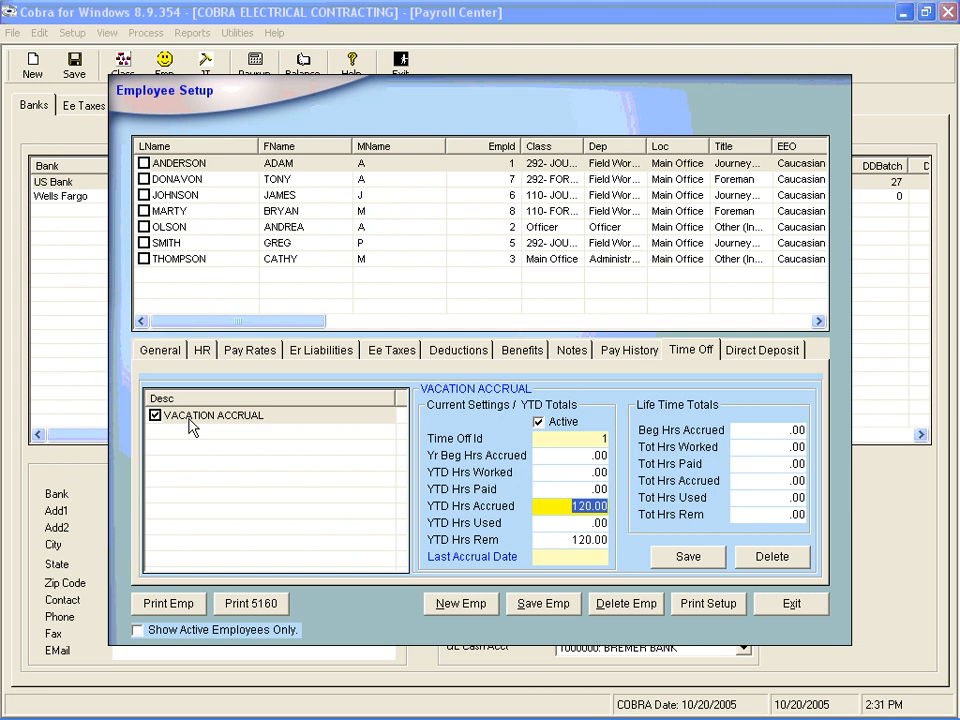
click(190, 420)
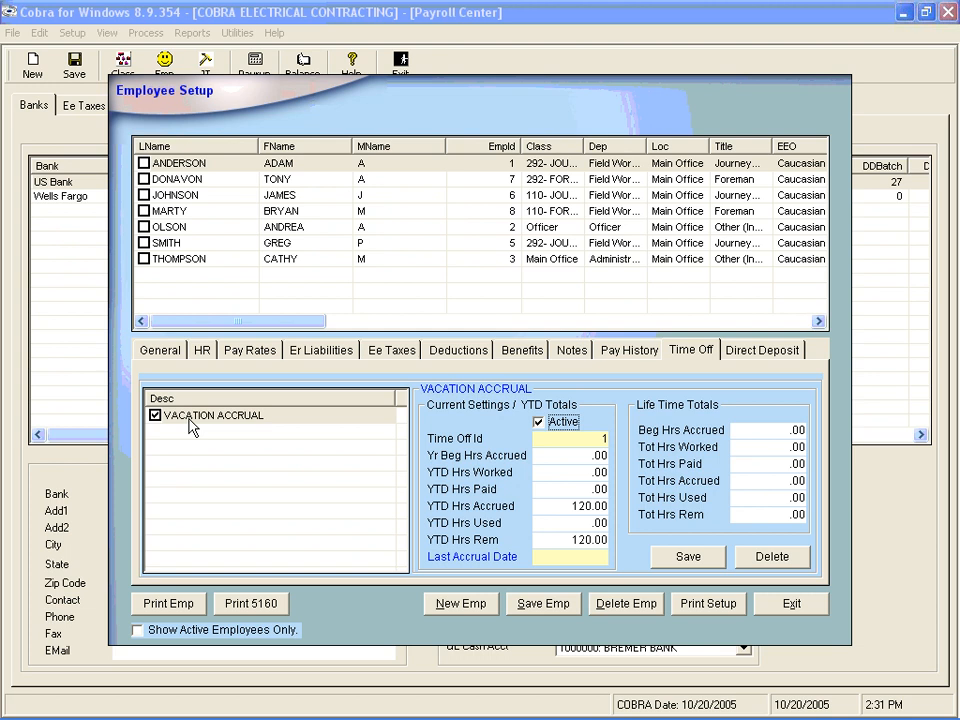
key(Tab)
key(Tab)
key(Tab)
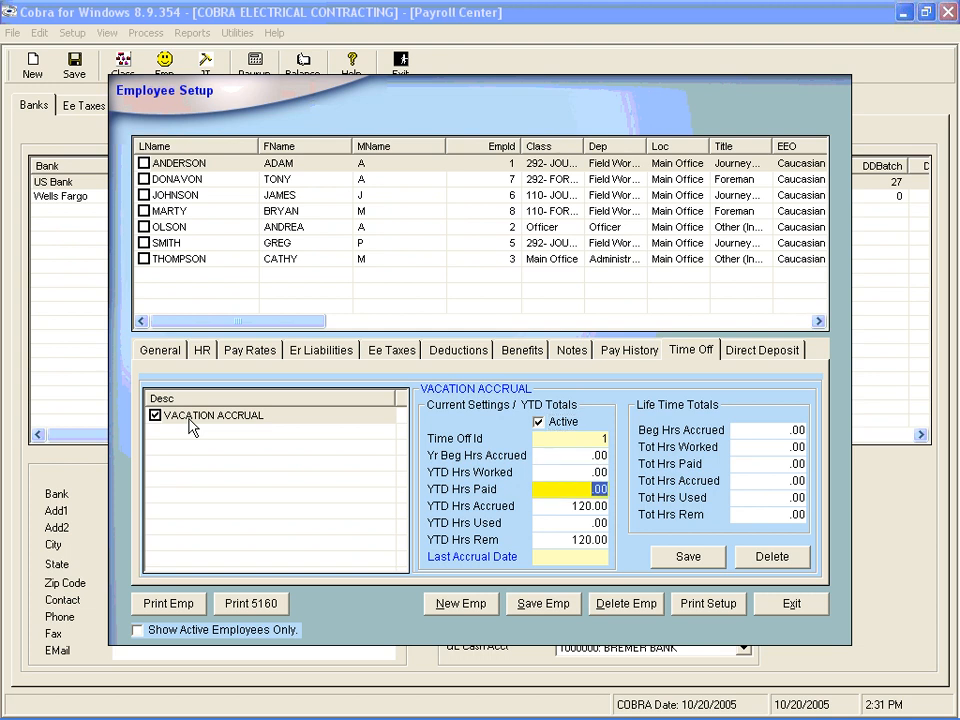
key(Tab)
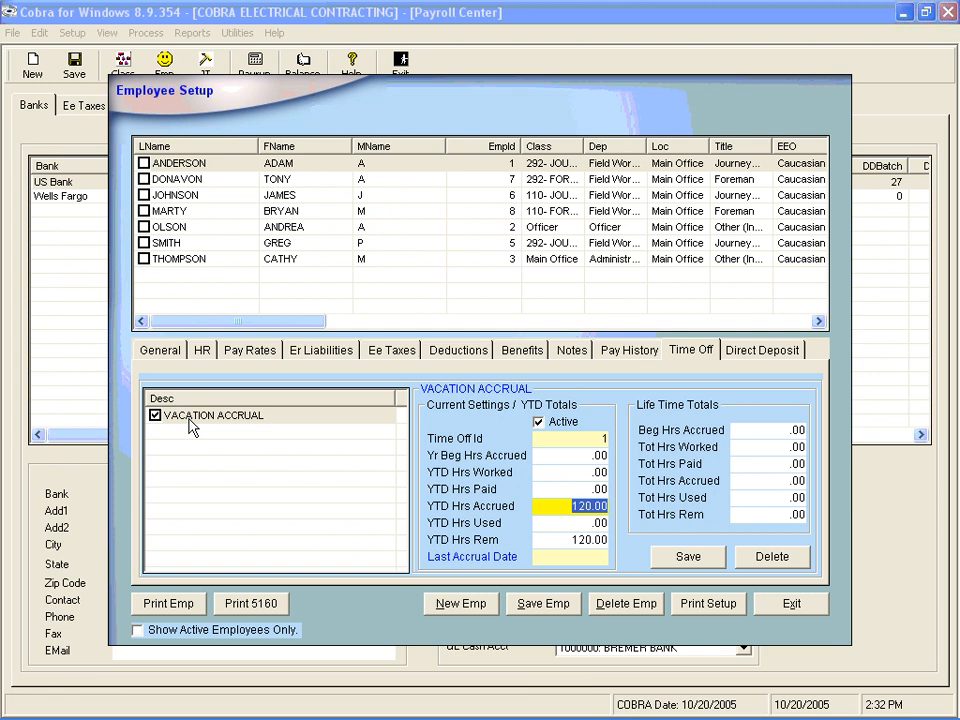
key(Tab)
key(Tab)
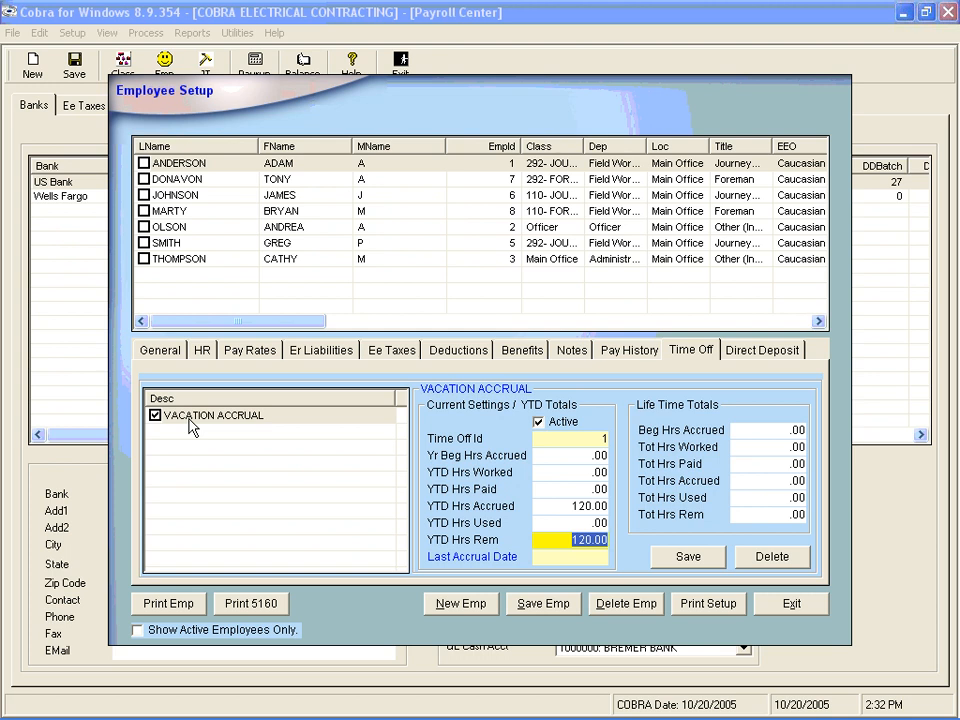
click(680, 560)
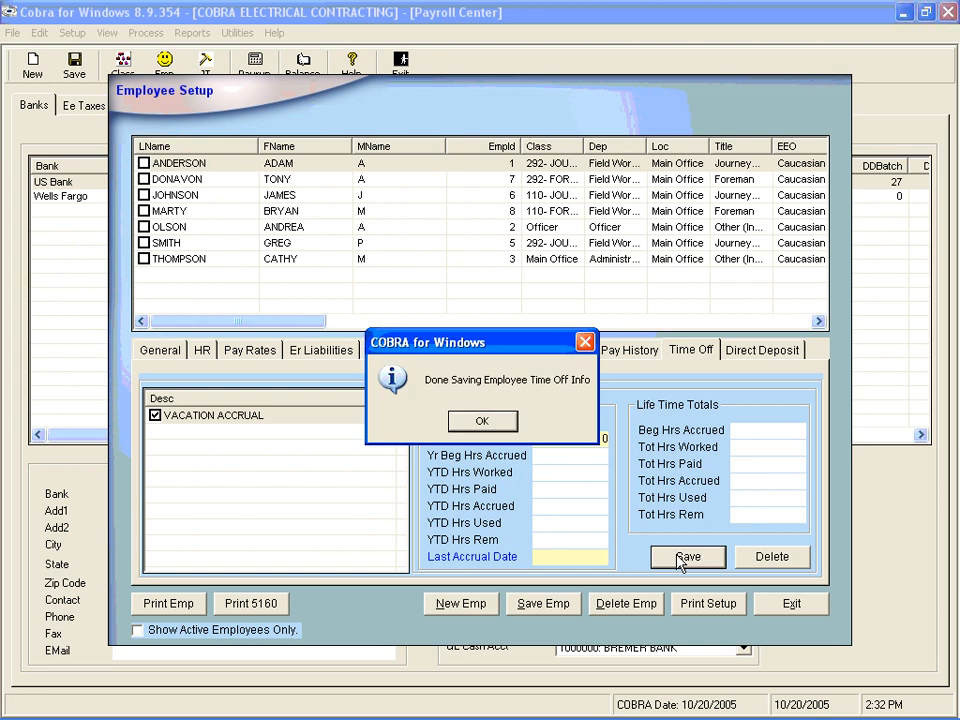
click(482, 420)
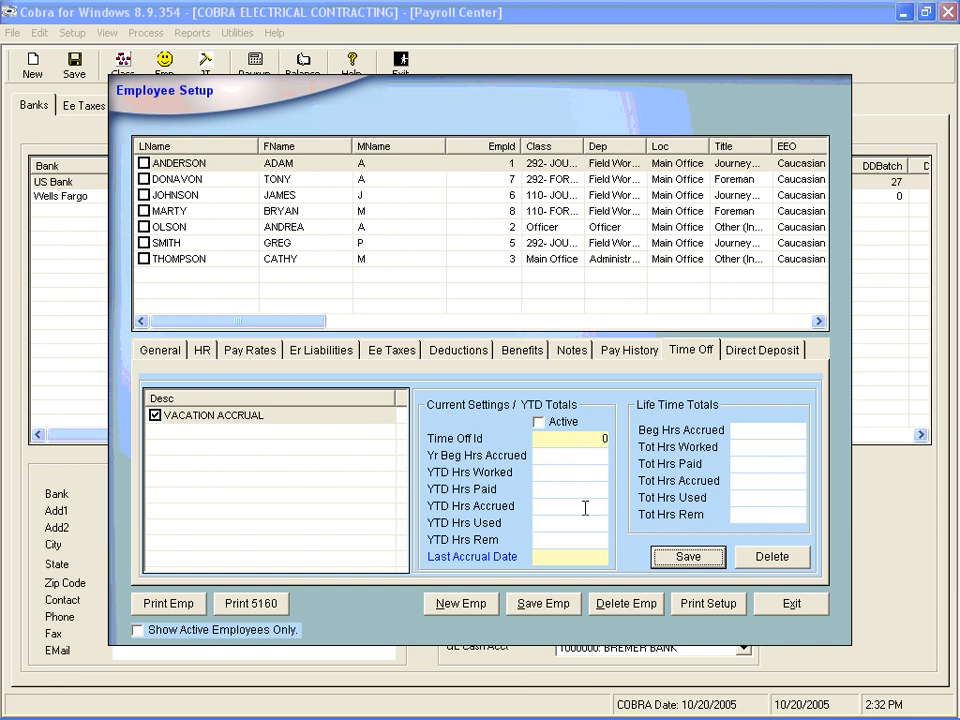
Step: Reopen the employee's saved VACATION ACCRUAL and check its year-to-date accrued, used and remaining hours
click(207, 420)
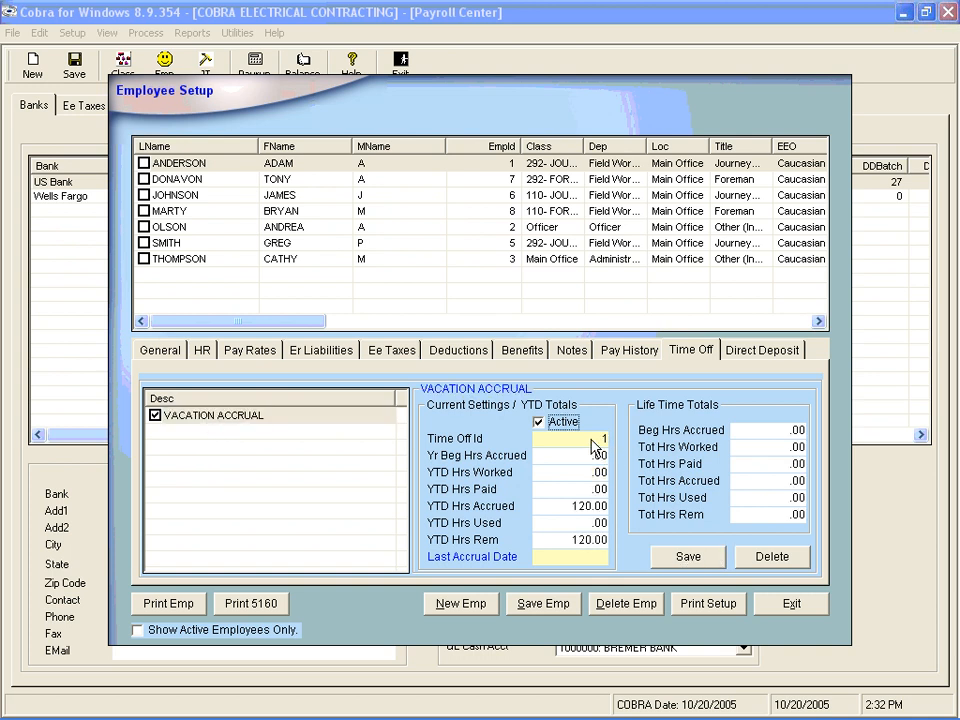
click(567, 506)
click(583, 522)
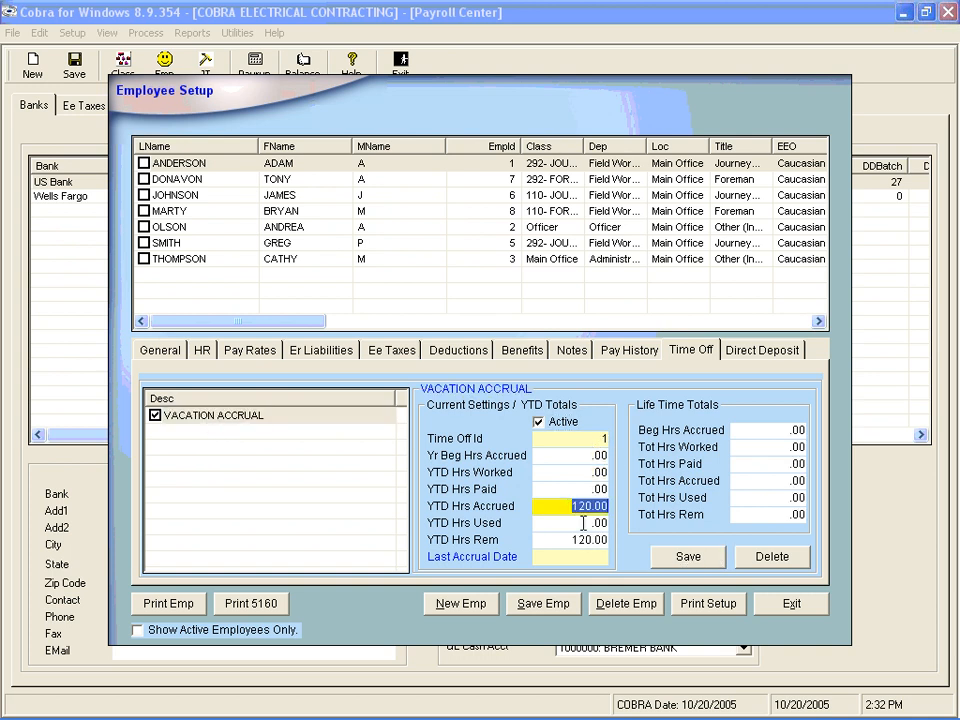
click(570, 540)
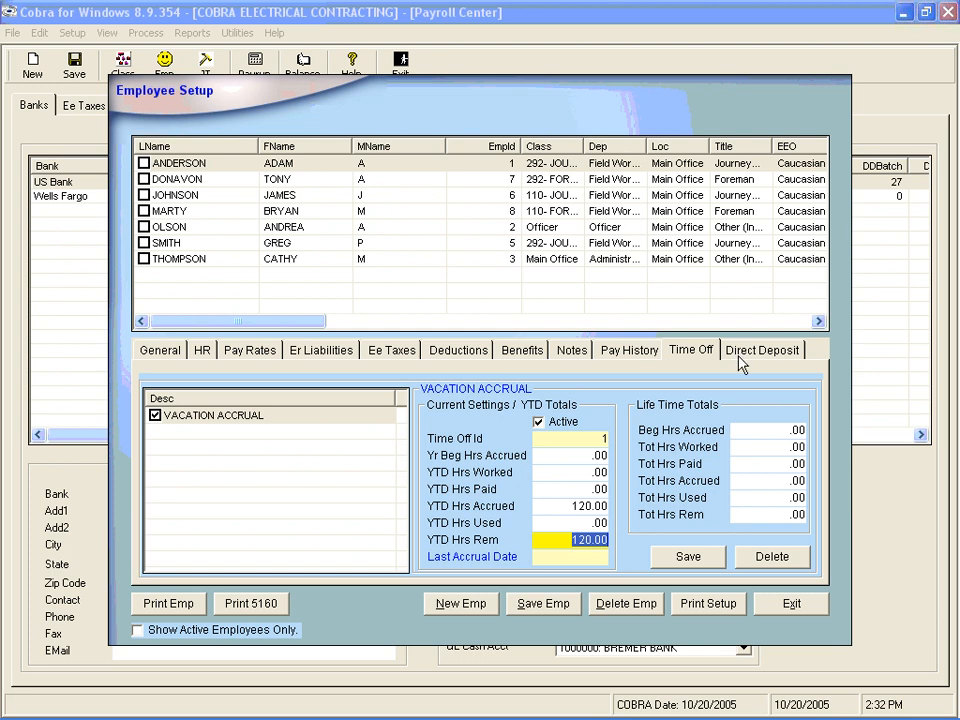
Step: View the employee's direct deposit settings and close Employee Setup
click(742, 355)
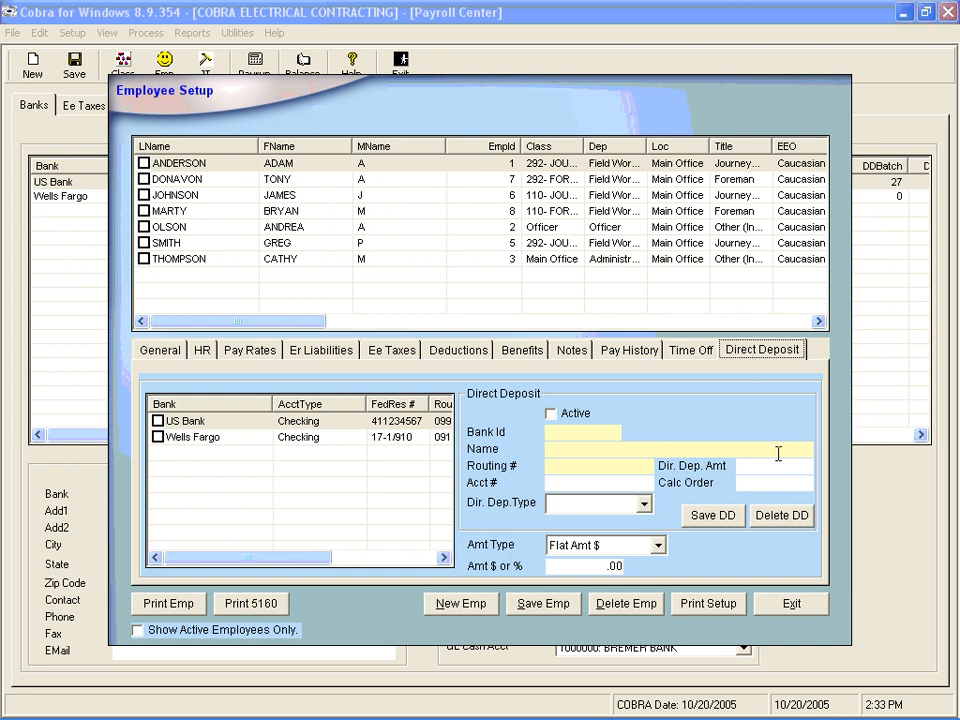
click(799, 607)
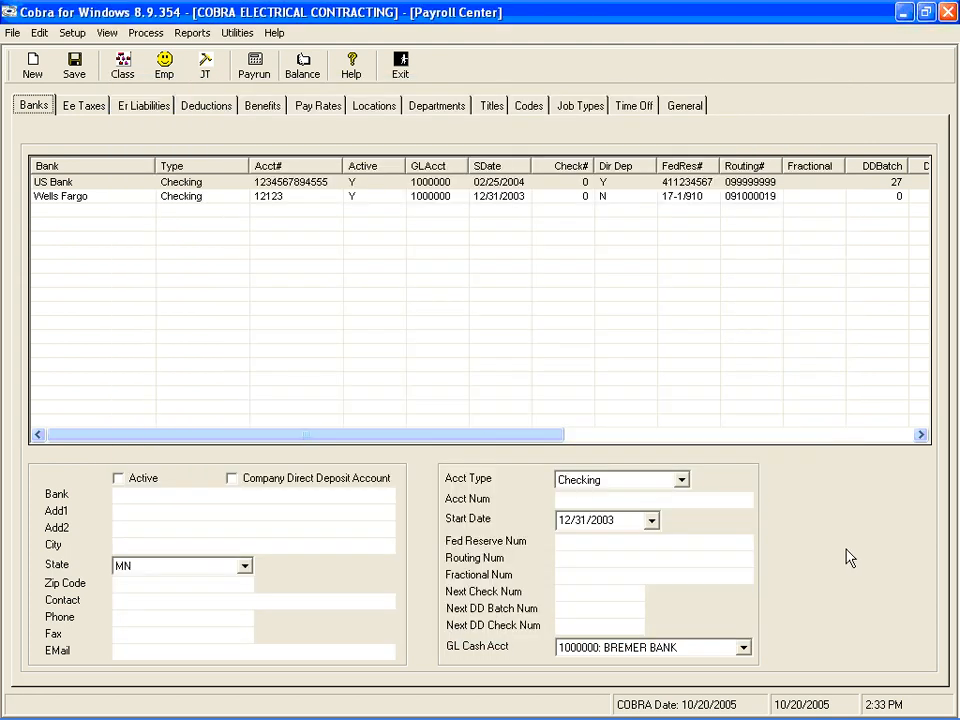